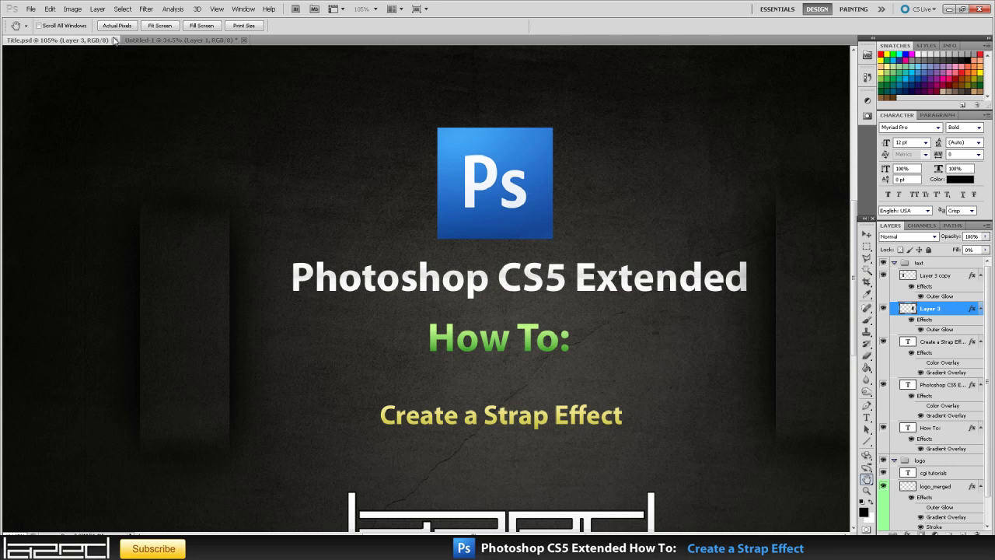
Close the title image and zoom the dark background from 34.5% to about 61%
left_click(113, 39)
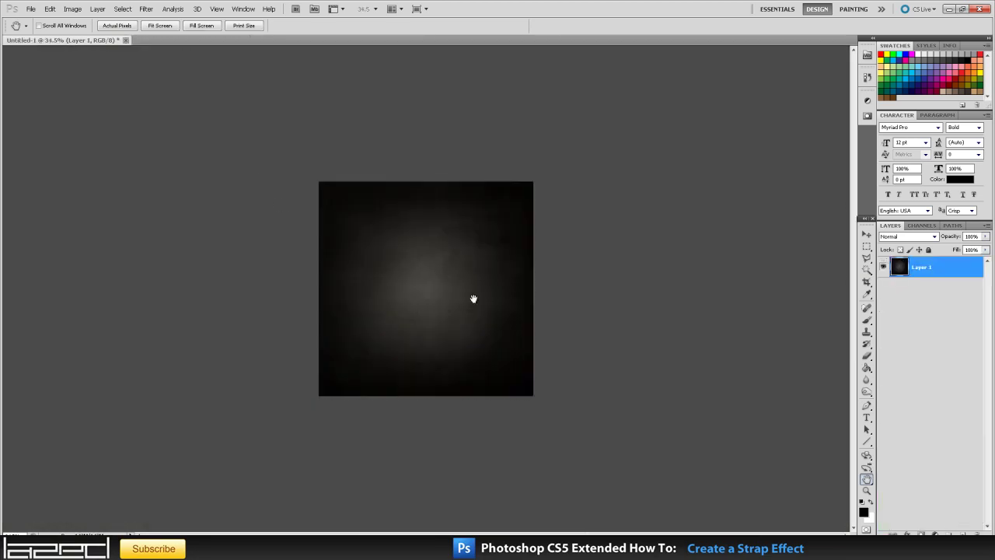
left_click_drag(425, 264, 468, 204)
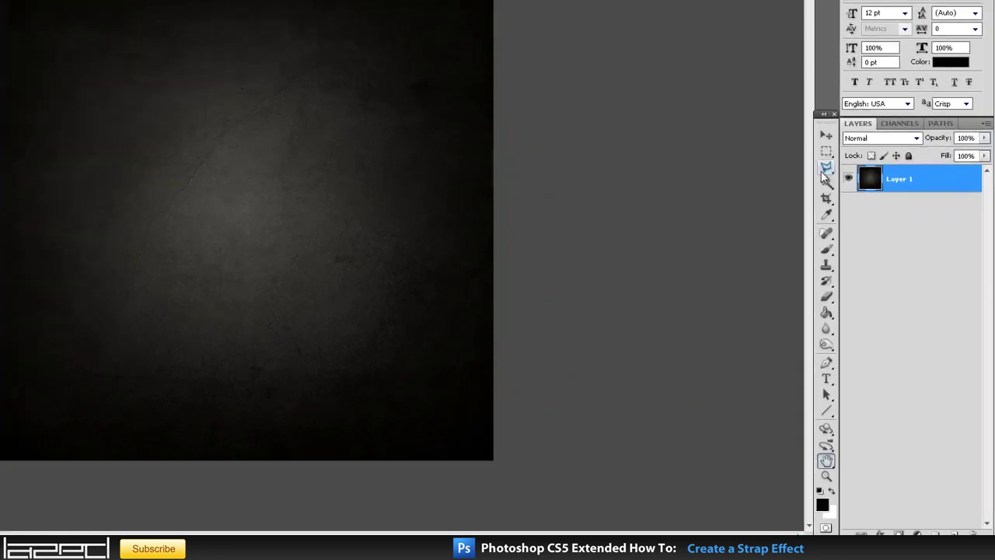
Draw a wide rectangle across the upper canvas on a new Layer 2 and fill it black
left_click(827, 152)
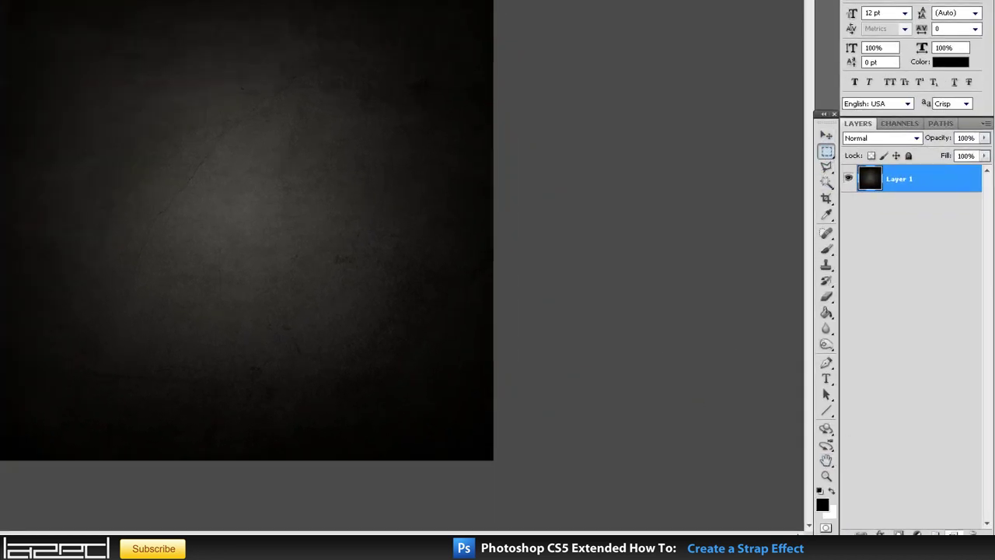
key("ctrl+shift+alt+n")
left_click_drag(44, 139, 441, 226)
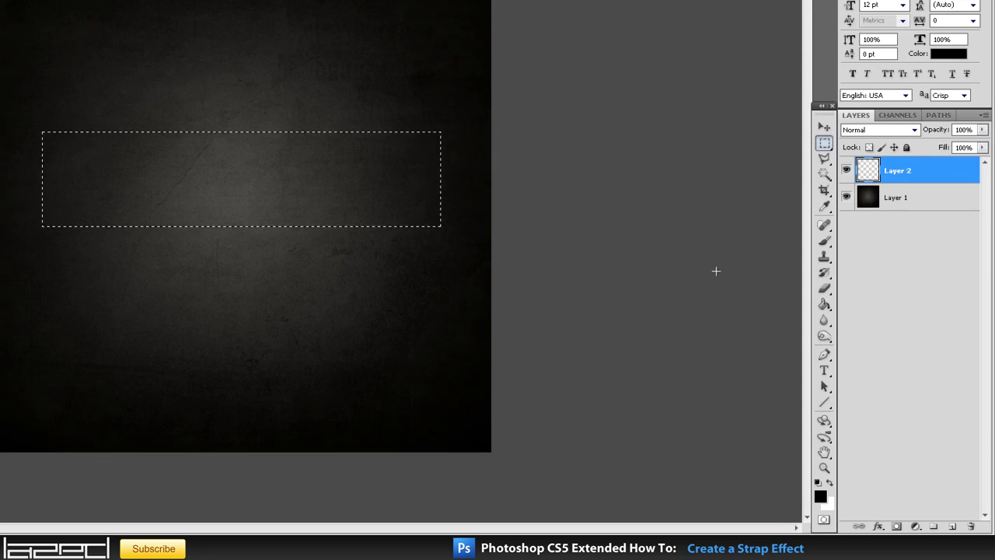
left_click(824, 305)
left_click(227, 185)
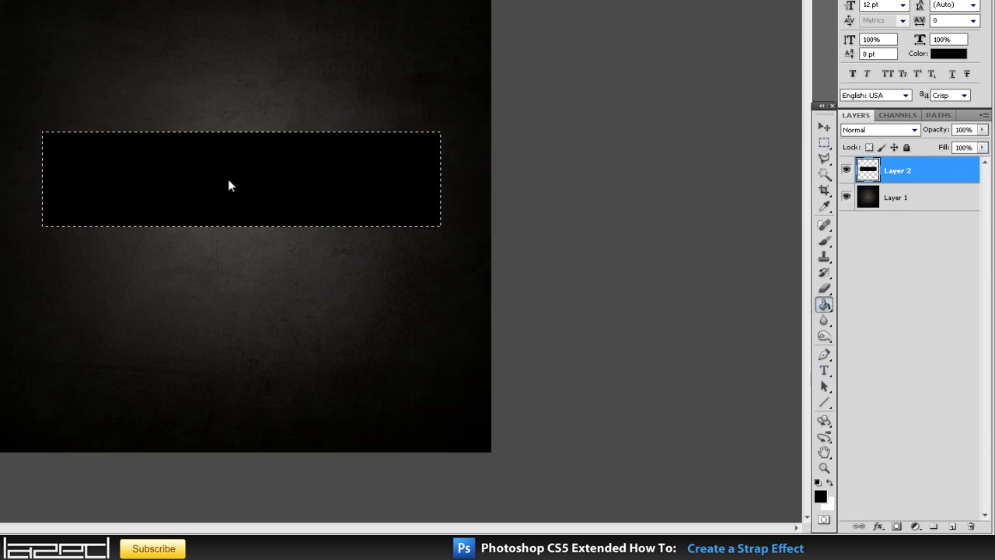
Deselect and nudge the black rectangle slightly downward
key("ctrl+d")
key("v")
key("shift+Down")
key("Left")
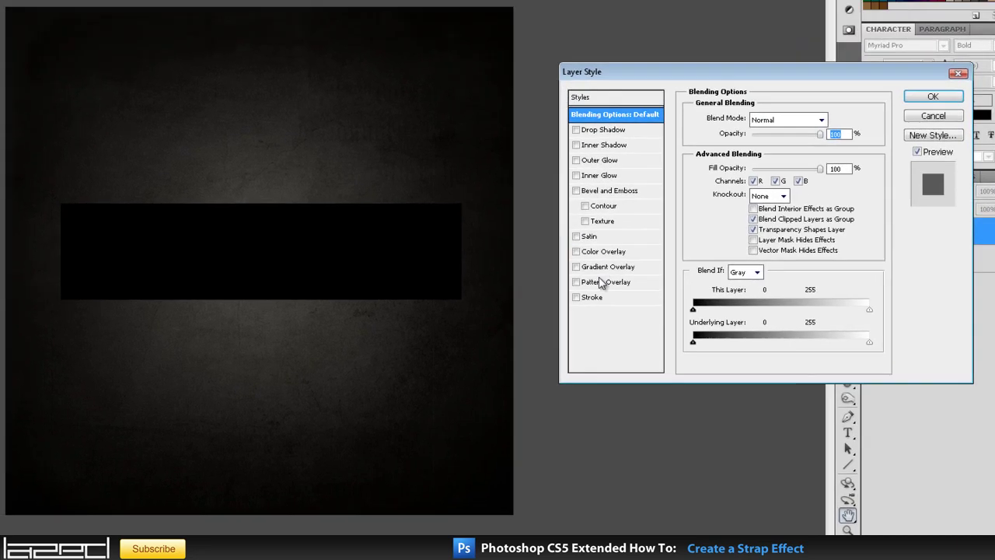
Give Layer 2 a Blau (Himmel) Gradient Overlay, then shift the blue bar slightly left
left_click(582, 213)
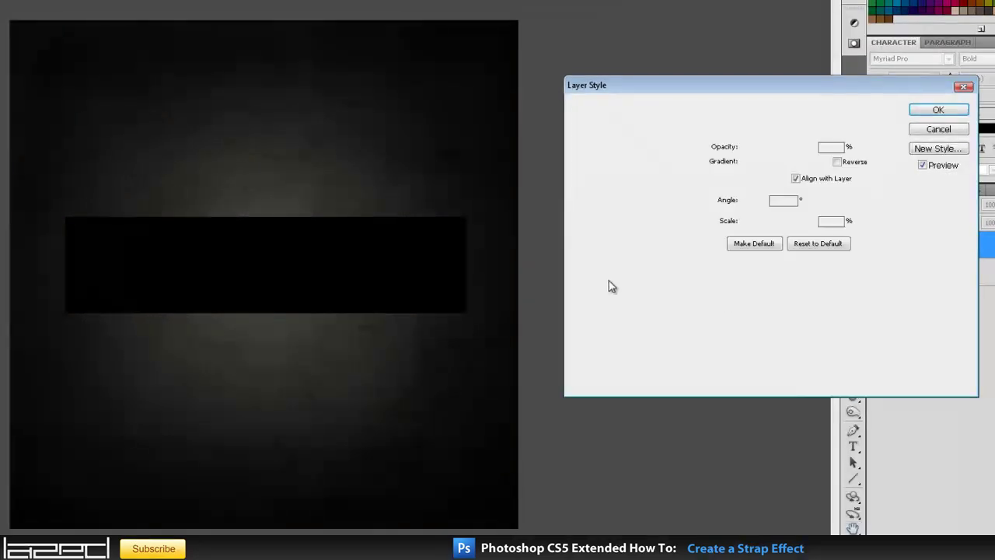
left_click(809, 161)
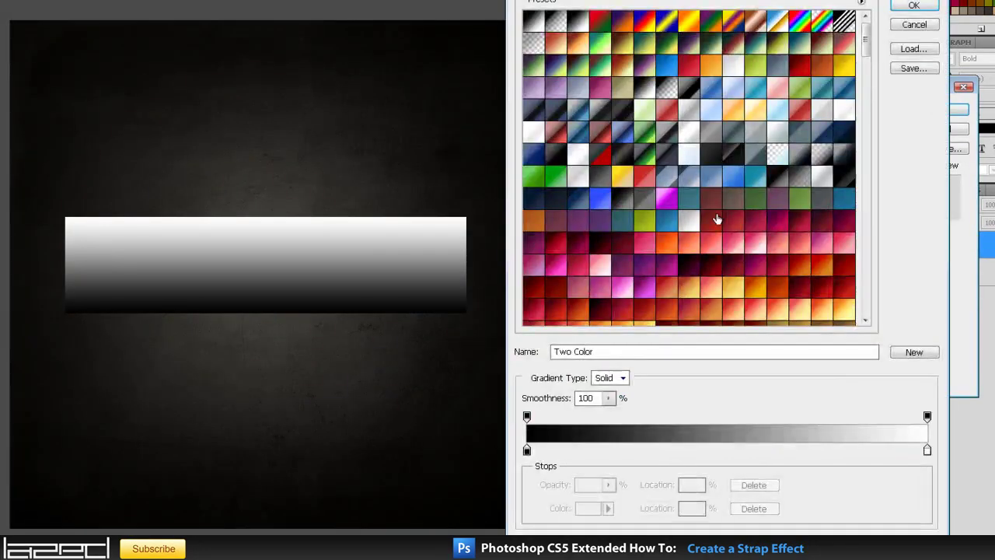
left_click(753, 99)
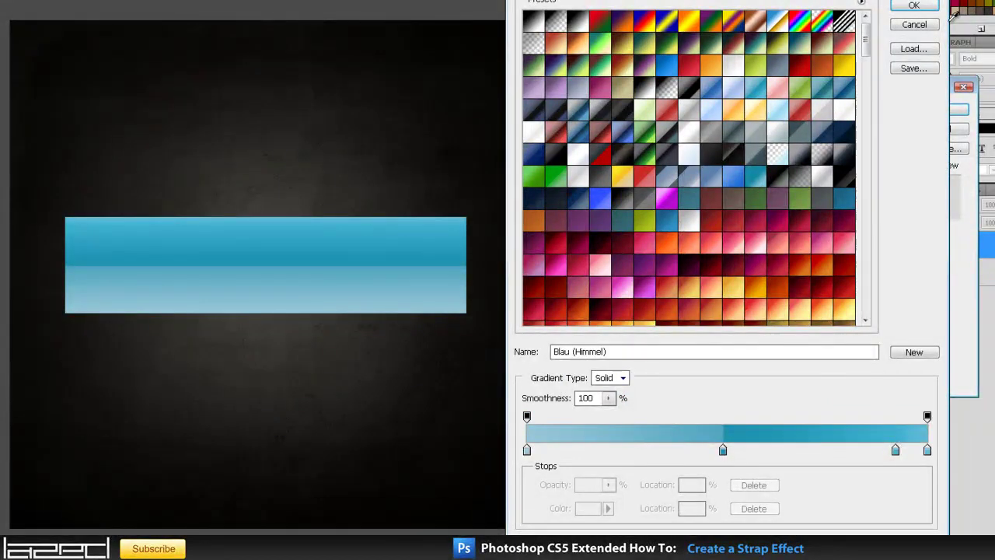
left_click(917, 6)
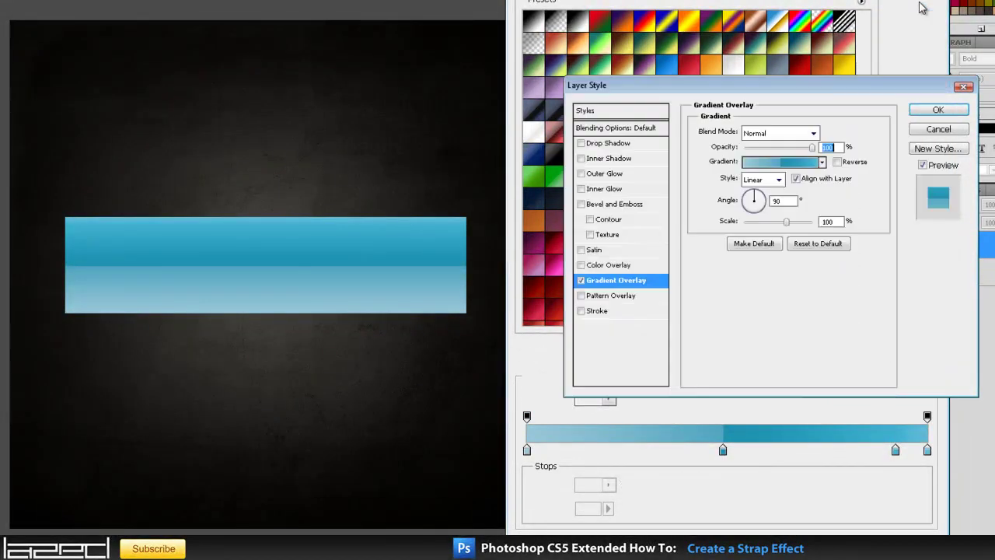
left_click(938, 111)
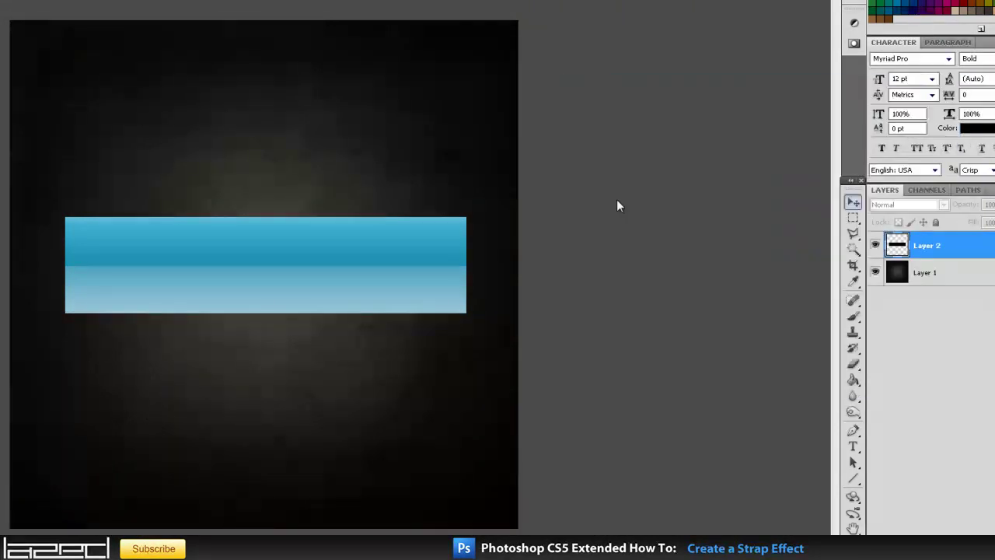
scroll(274, 290, "up", 2)
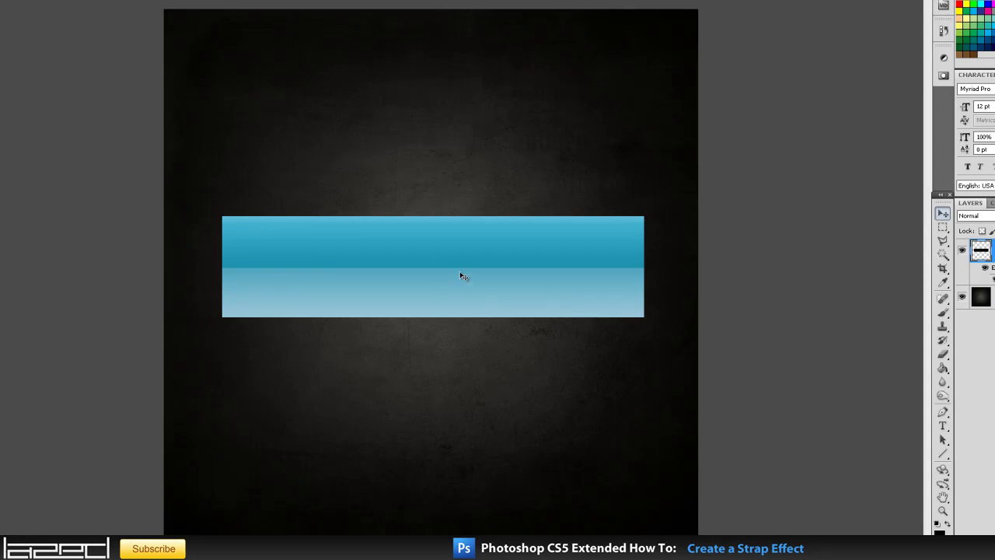
left_click_drag(460, 275, 450, 275)
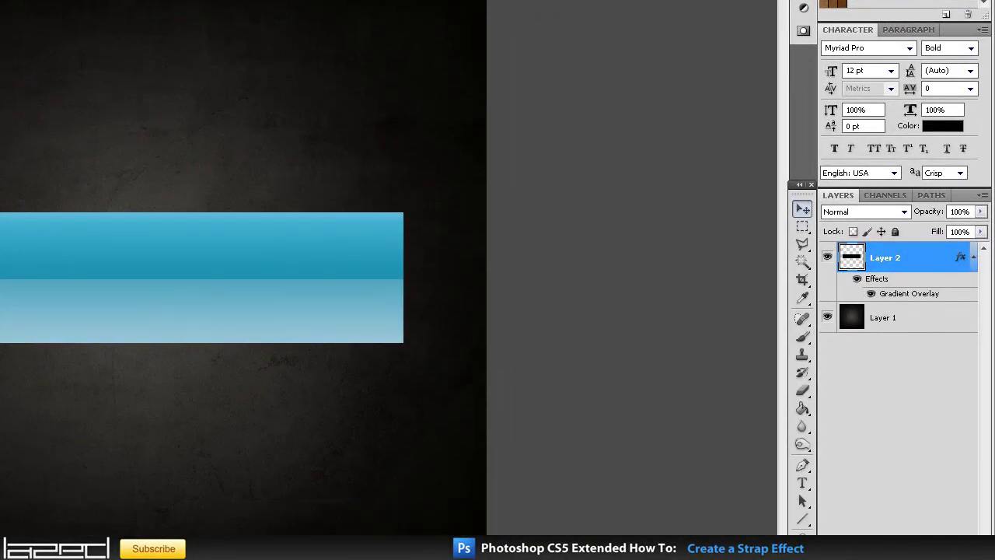
Add Layer 3 and select a tall, narrow column crossing the blue bar
left_click(946, 522)
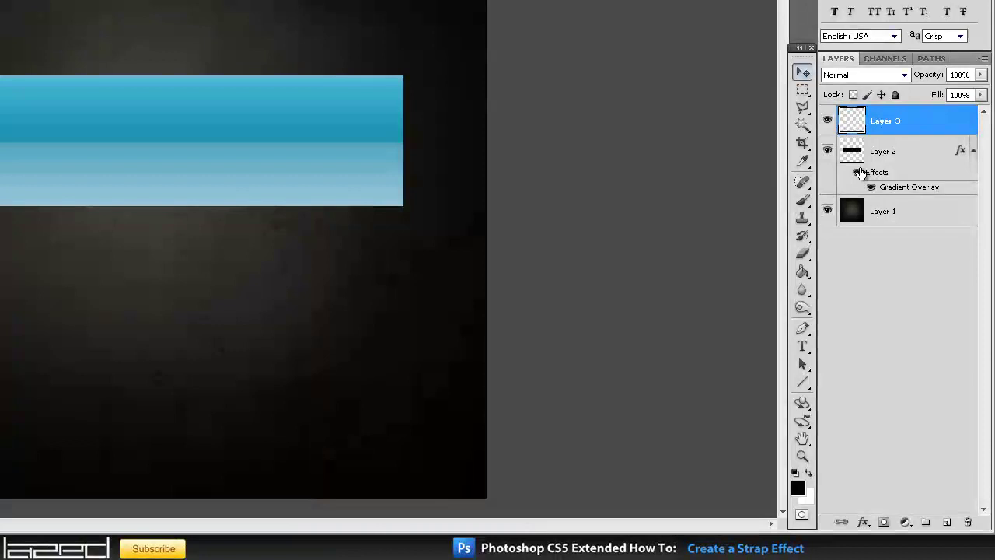
left_click(803, 91)
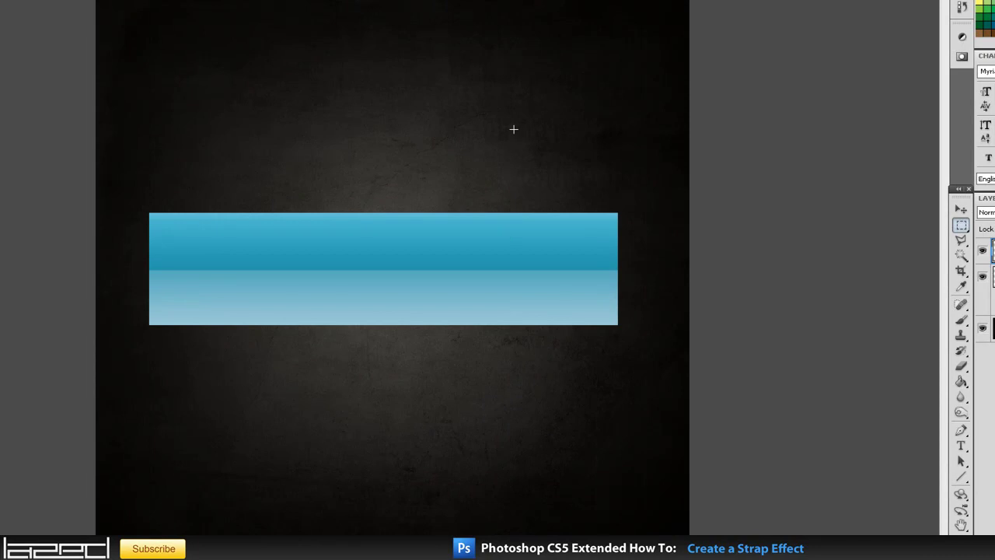
left_click_drag(498, 519, 543, 510)
left_click_drag(514, 204, 515, 200)
left_click_drag(525, 165, 523, 182)
Fill the column black with the Paint Bucket and nudge the strap slightly
left_click(962, 383)
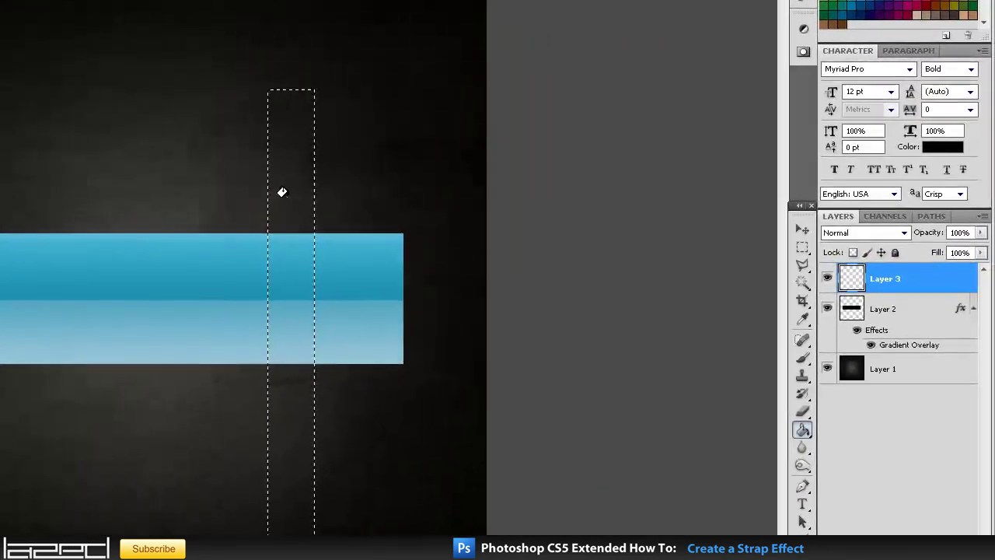
left_click(513, 177)
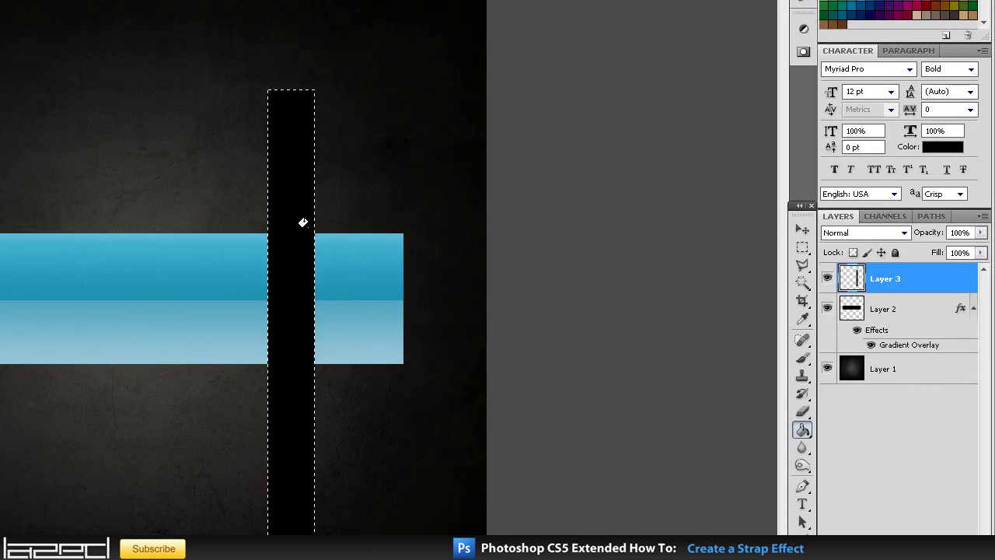
key("v")
mouse_move(293, 217)
left_mouse_down()
mouse_move(282, 218)
mouse_move(291, 217)
left_mouse_up()
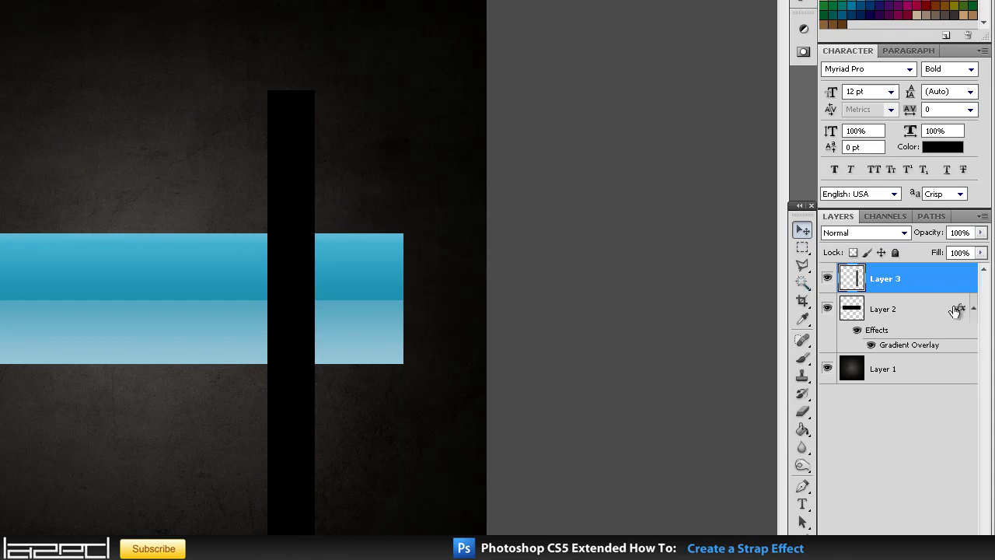
Add an Outer Glow to Layer 3 in Normal blend mode at 75% opacity
double_click(847, 283)
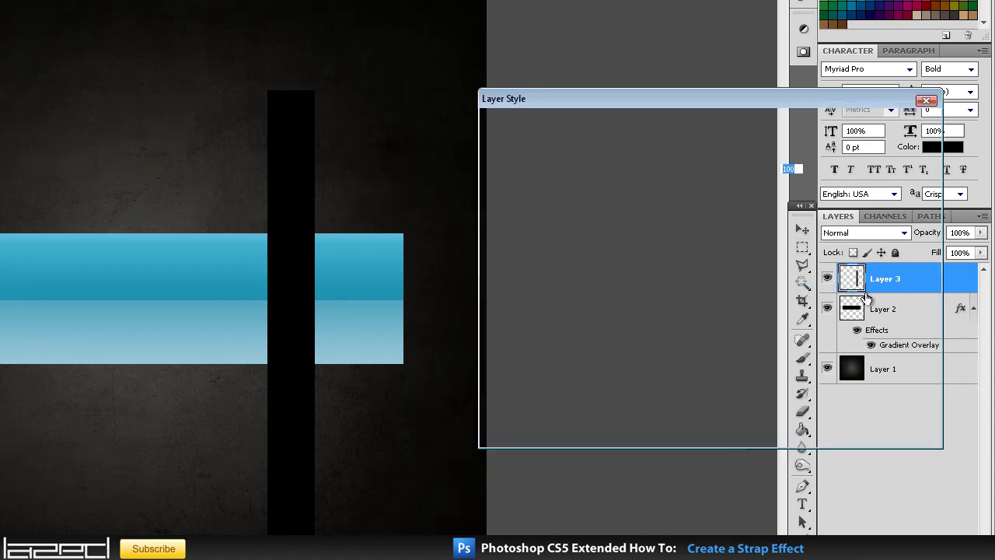
left_click_drag(695, 110, 727, 133)
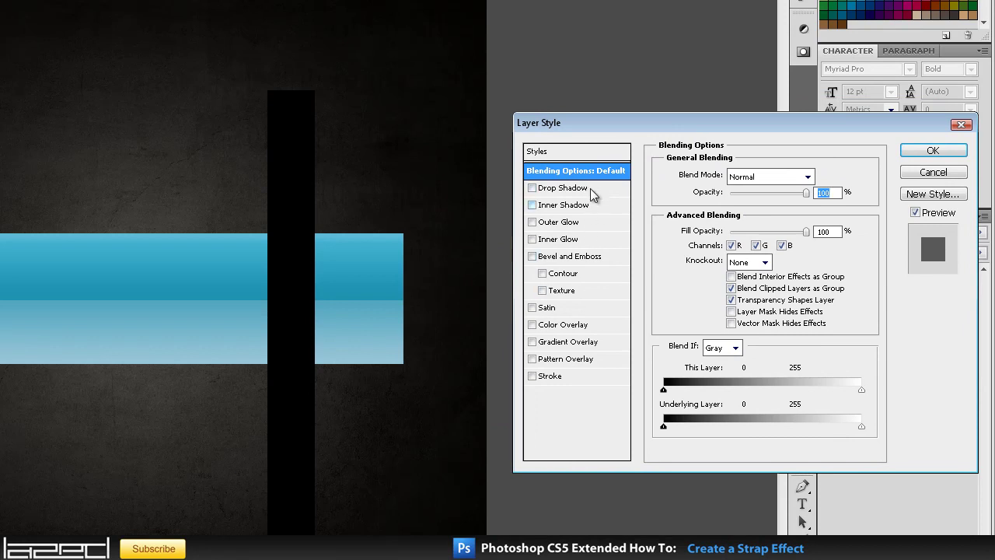
left_click(579, 223)
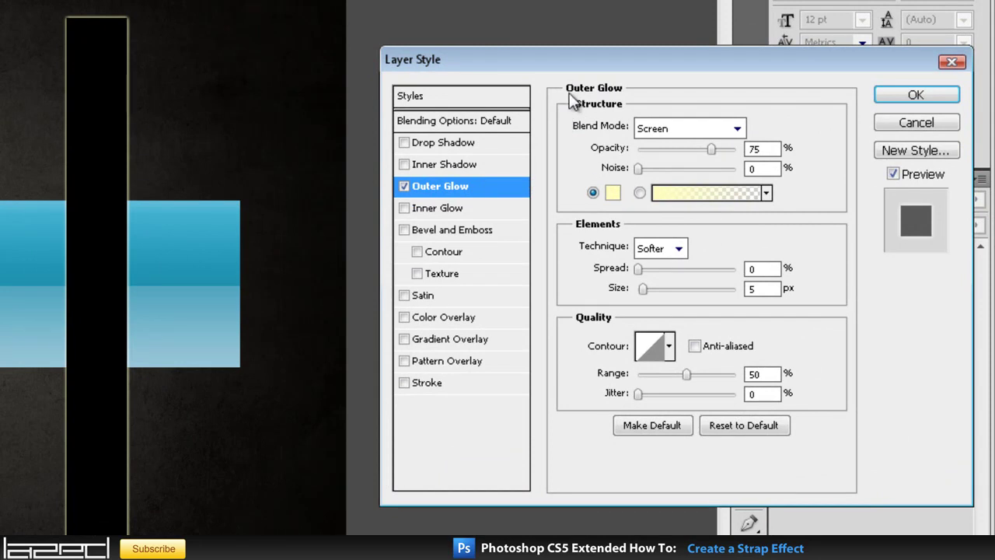
left_click(690, 128)
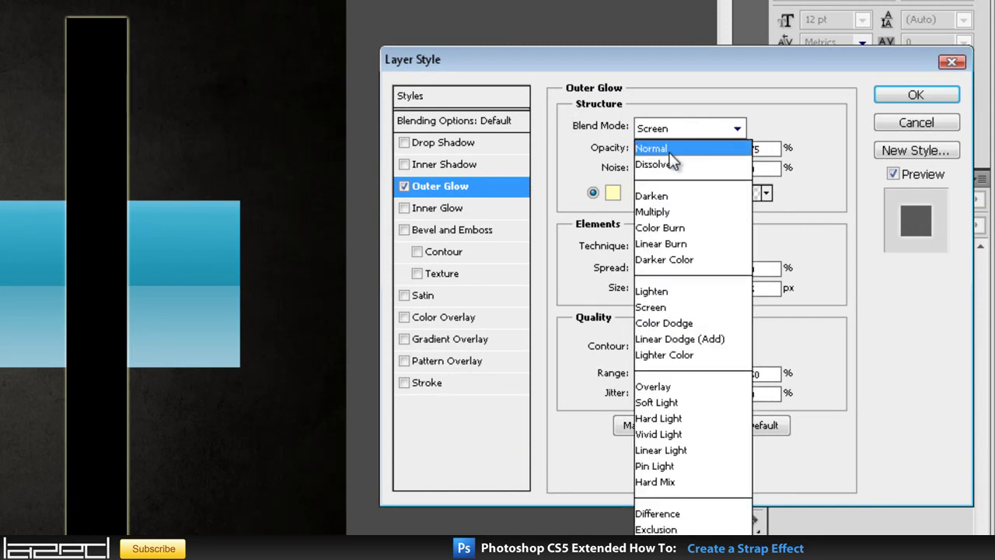
left_click(669, 150)
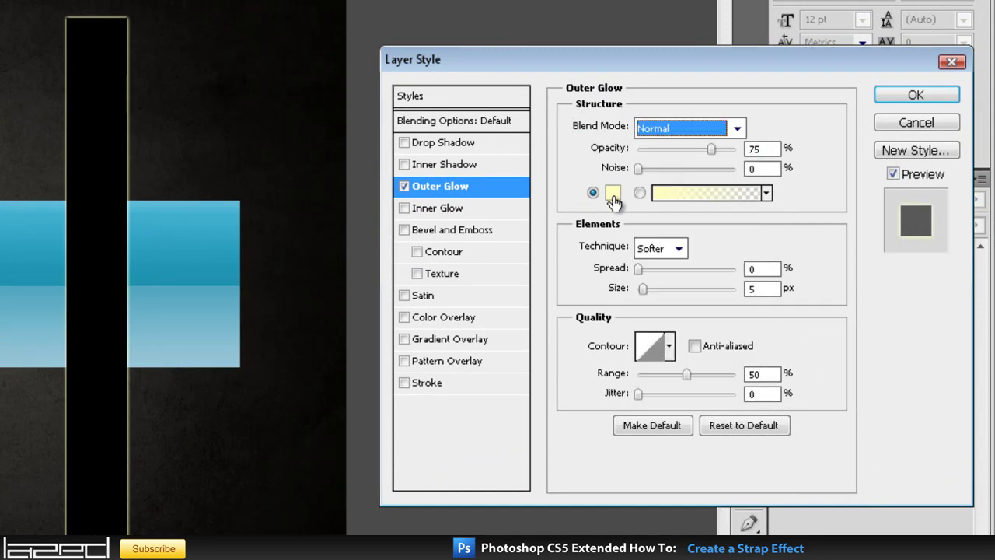
key("Tab")
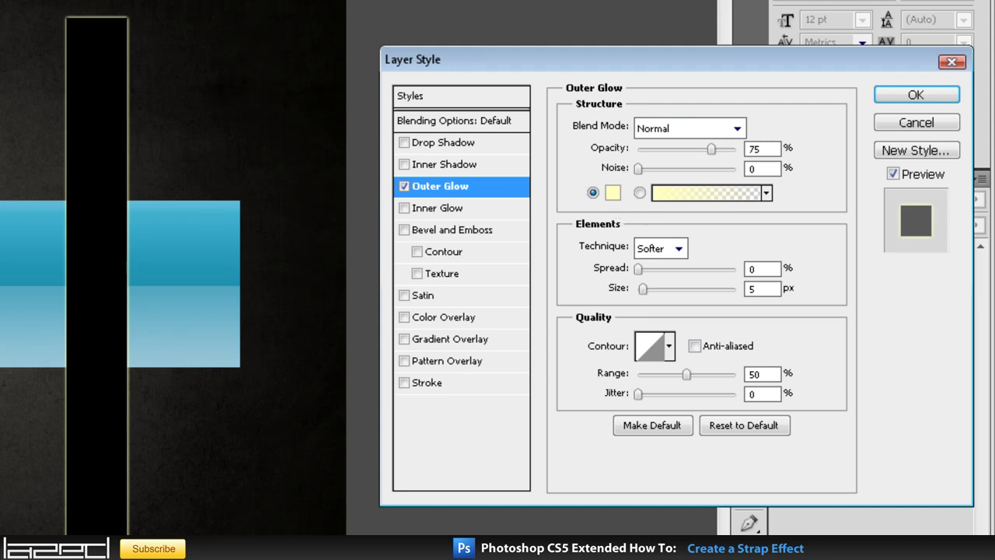
Make the glow colour pure black and raise its Size well above 5 px
left_click(612, 192)
left_click_drag(749, 88, 712, 88)
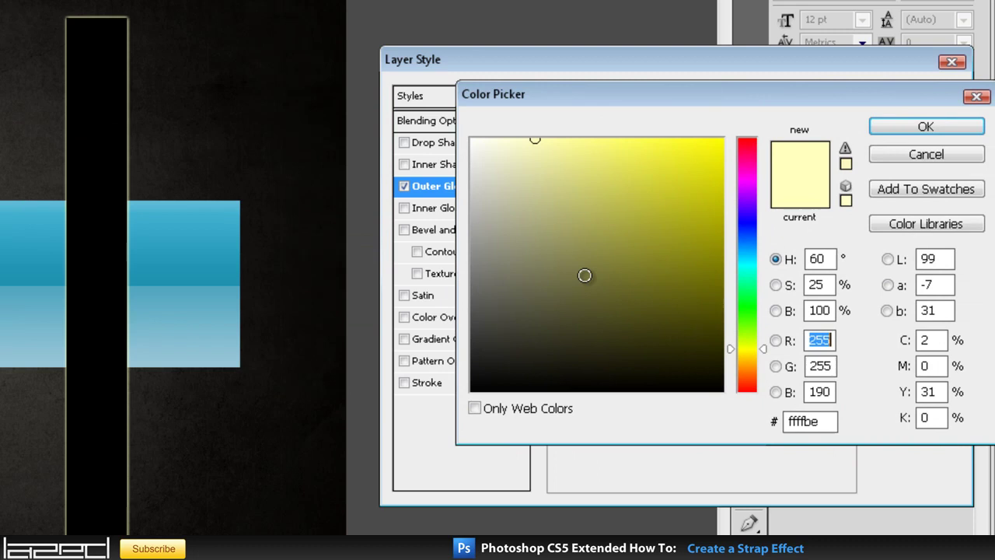
left_click_drag(539, 192, 470, 391)
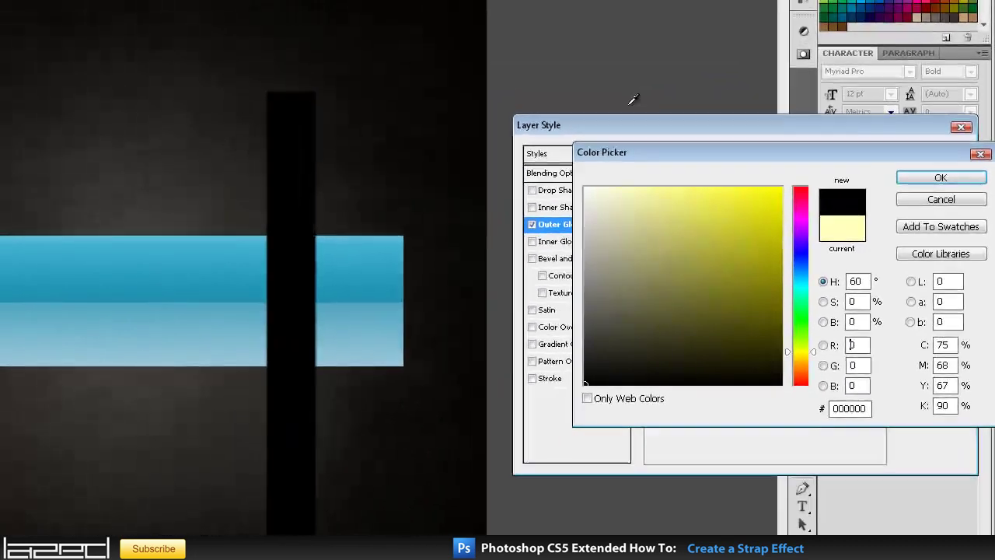
left_click_drag(613, 154, 547, 154)
left_click(900, 180)
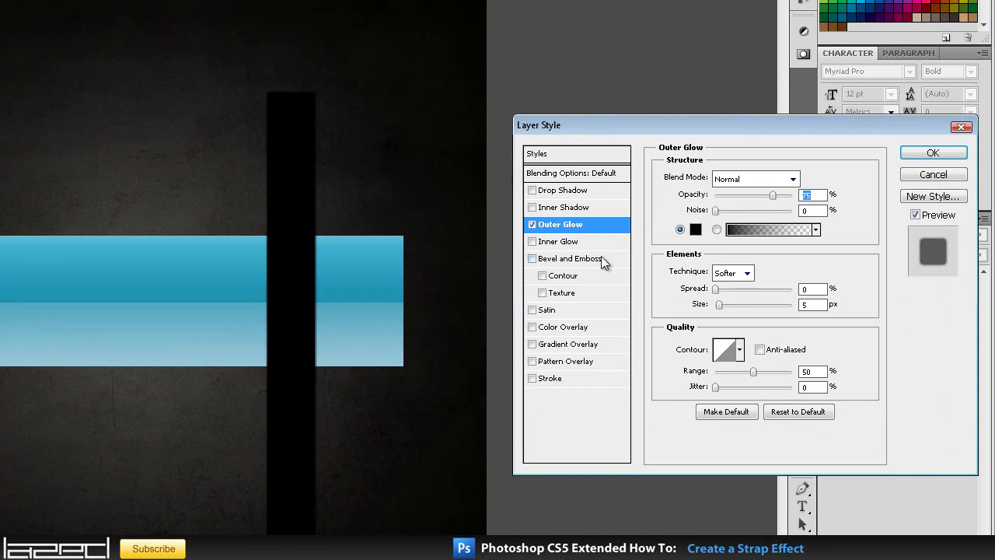
left_click_drag(719, 305, 732, 310)
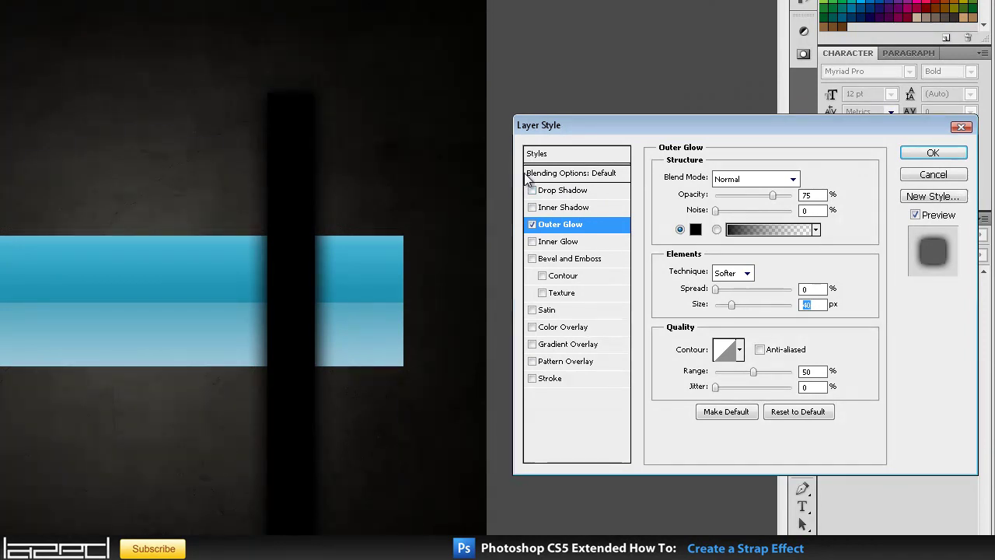
Set Layer 3's Fill Opacity to 0, widen the Outer Glow further, and accept the style
left_click(599, 172)
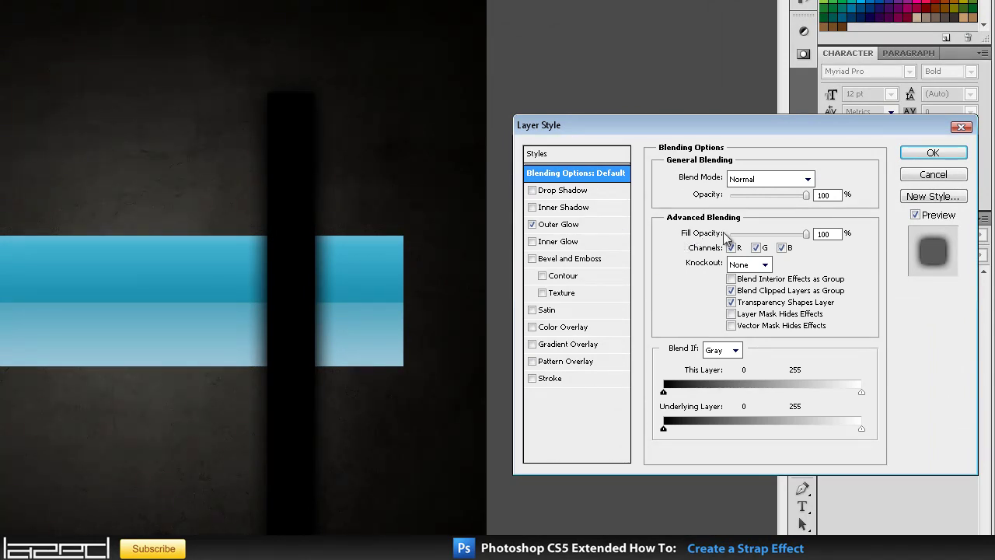
double_click(830, 234)
type("0")
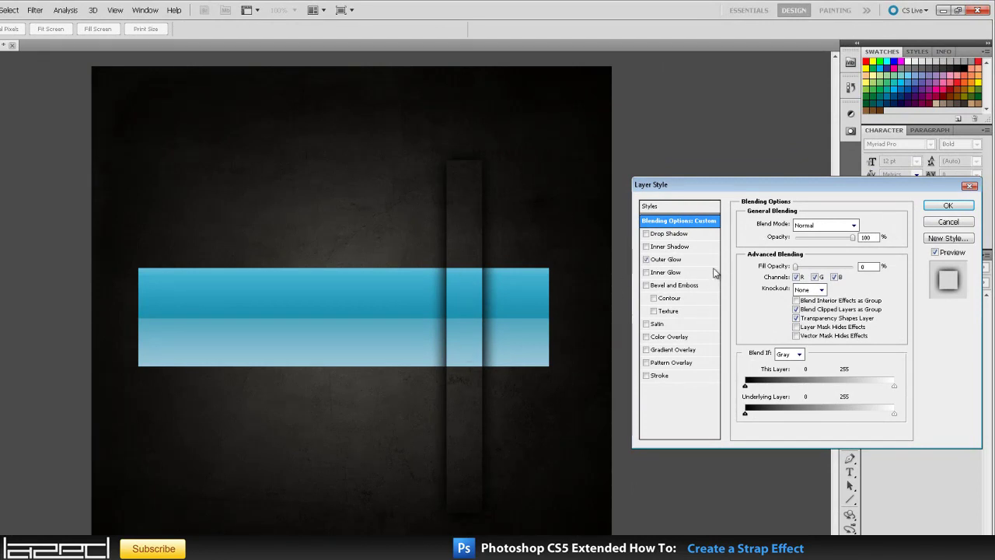
left_click(673, 260)
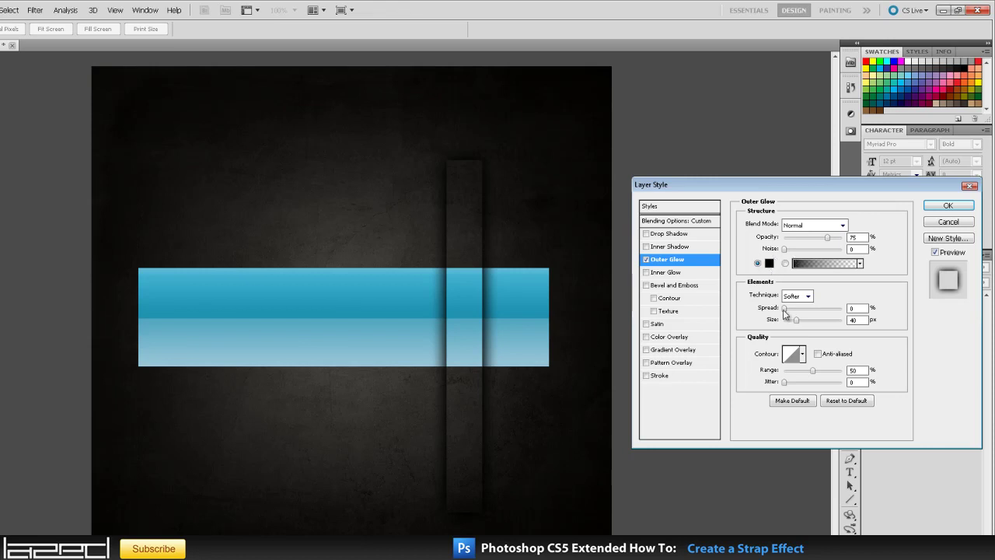
left_click_drag(796, 324, 804, 325)
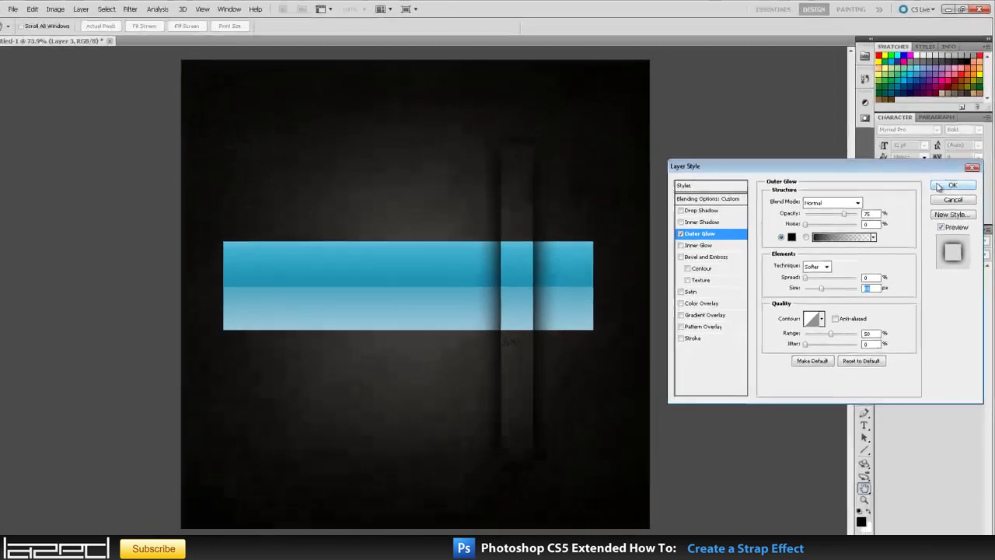
key("Return")
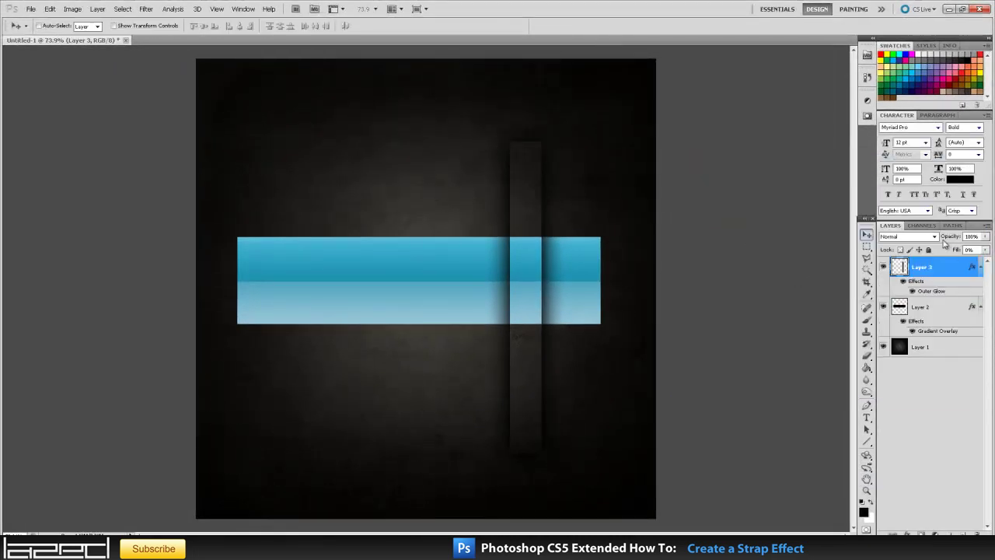
Move the see-through strap slightly right across the blue bar
left_click_drag(527, 217, 542, 217)
scroll(529, 252, "up", 1)
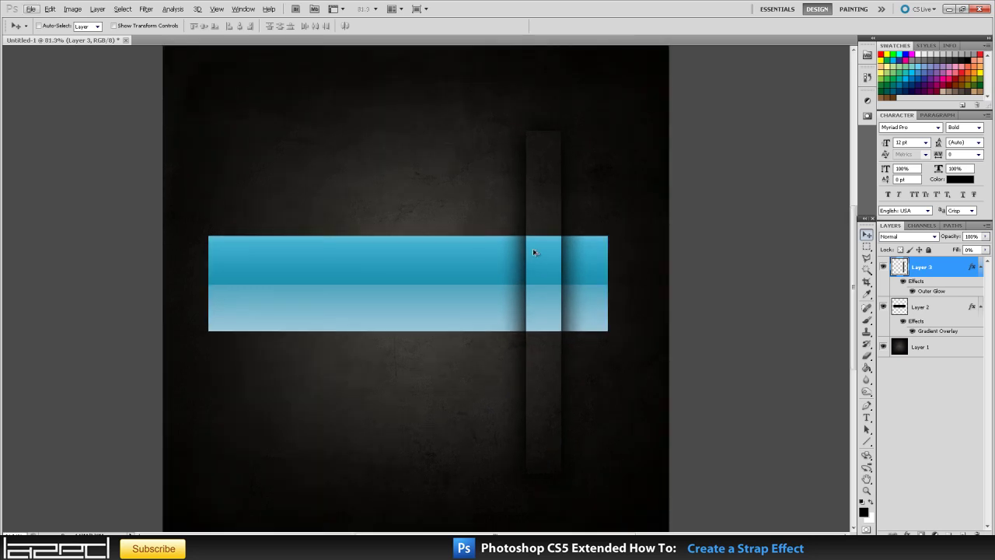
scroll(599, 284, "up", 2)
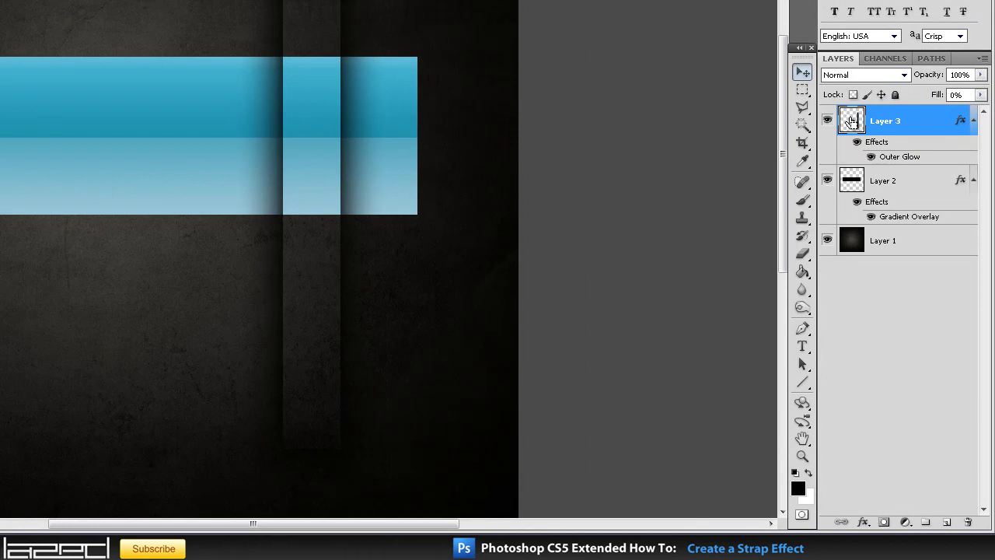
Load the strap's shape from Layer 3, invert the selection, and target Layer 2
left_click(852, 120, "ctrl")
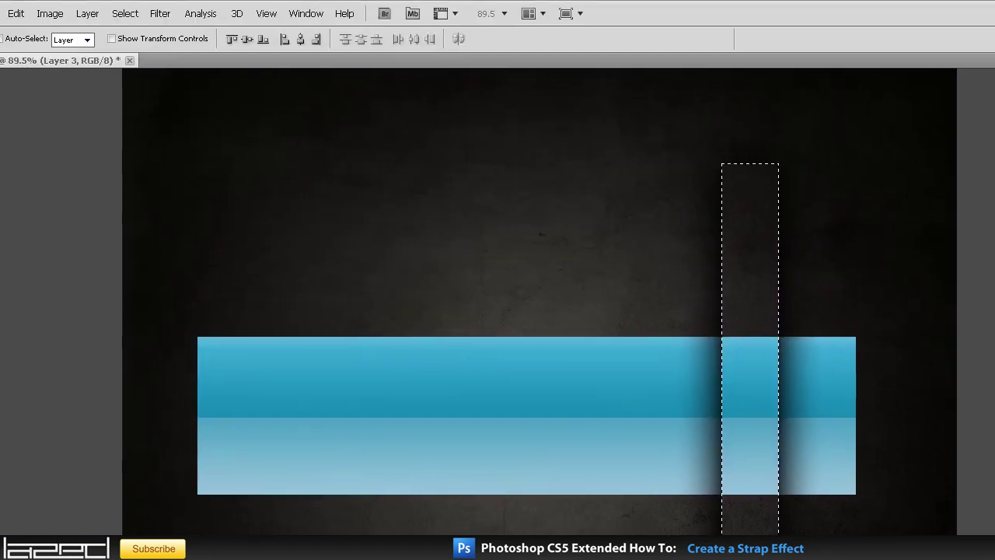
left_click(123, 13)
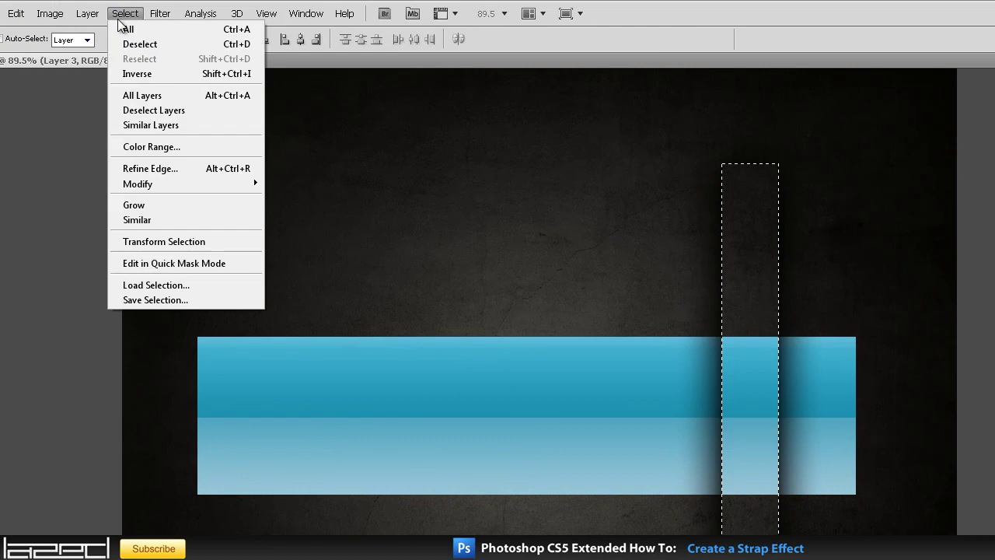
left_click(150, 76)
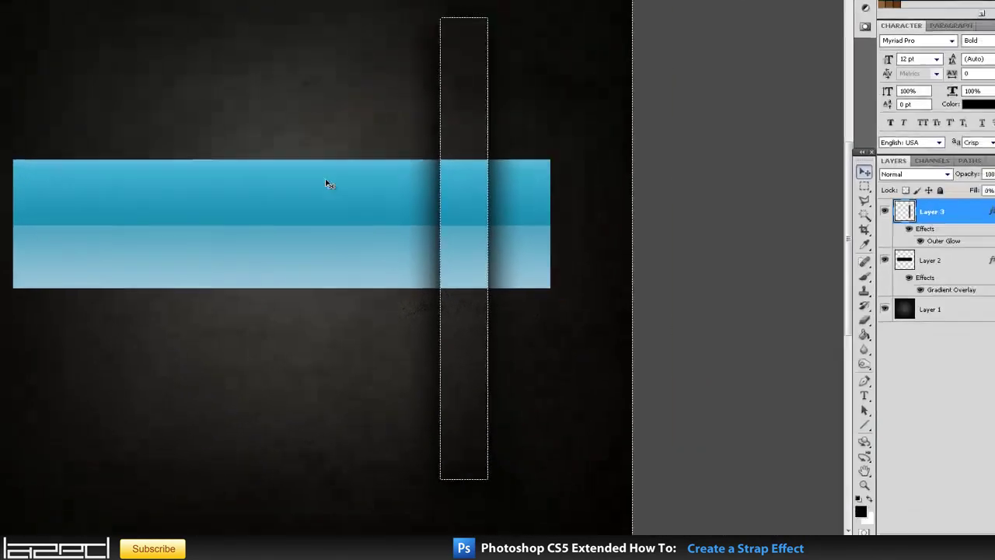
left_click(604, 303)
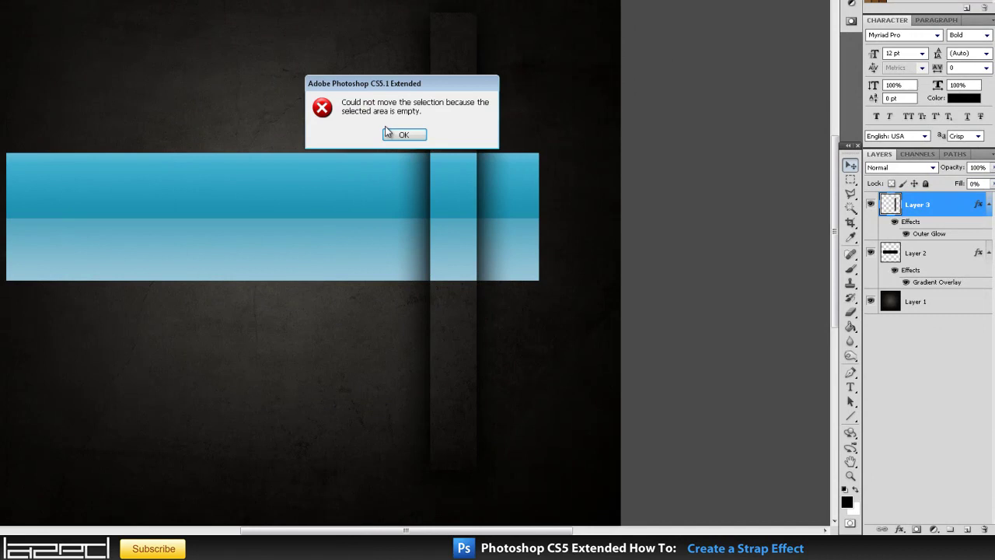
left_click(403, 134)
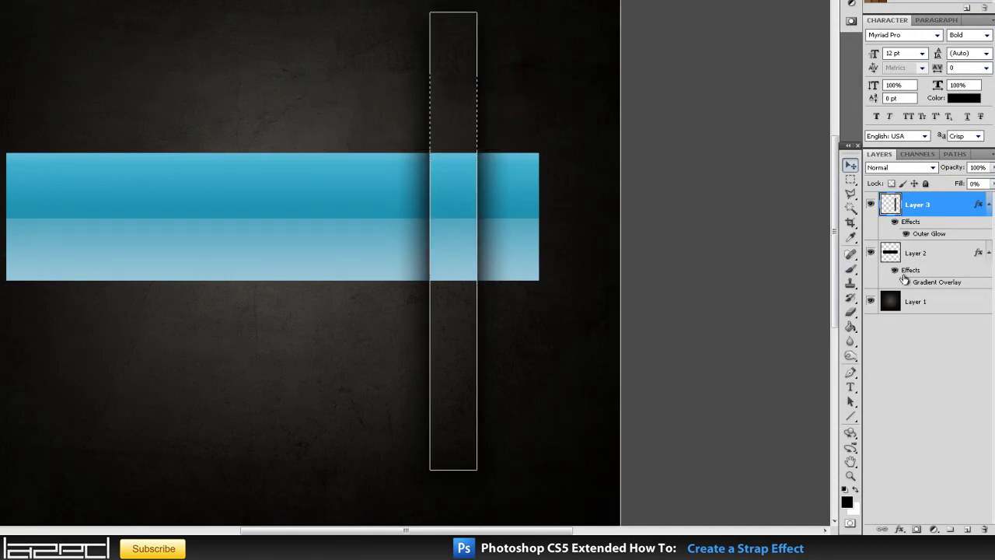
left_click(913, 253)
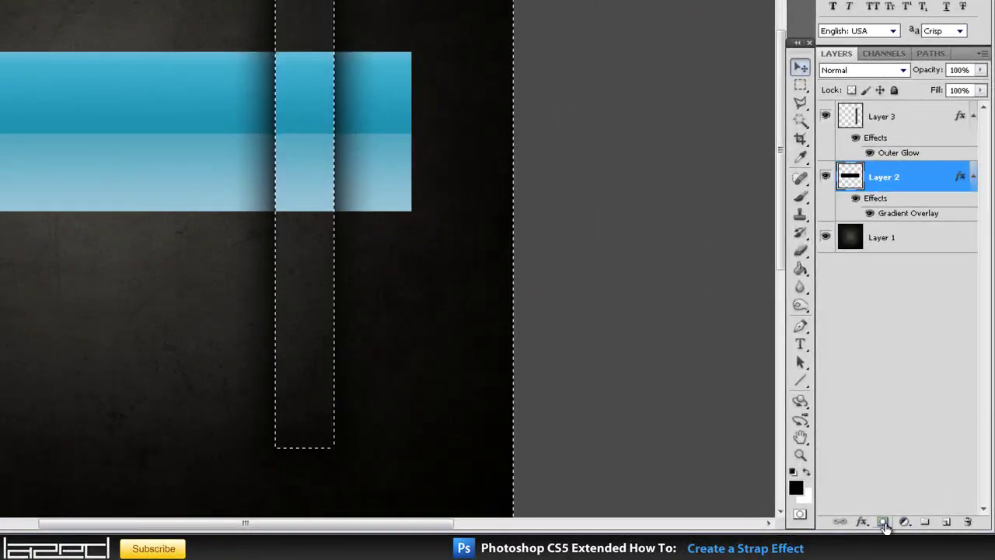
Add a layer mask to Layer 2 hiding the bar under the strap, then reselect Layer 3
left_click(884, 525)
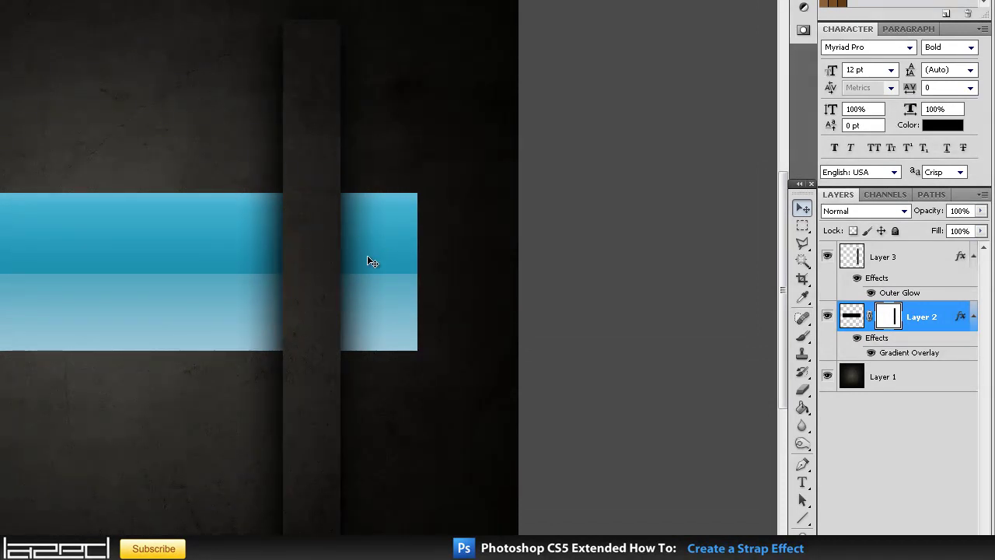
scroll(407, 297, "down", 2)
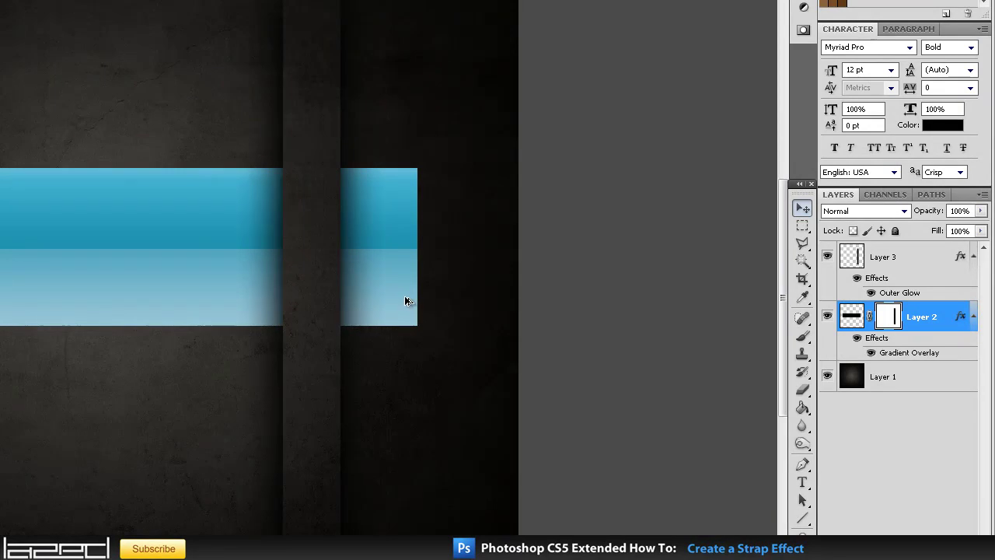
scroll(406, 298, "down", 1)
scroll(410, 313, "up", 1)
scroll(455, 443, "down", 1)
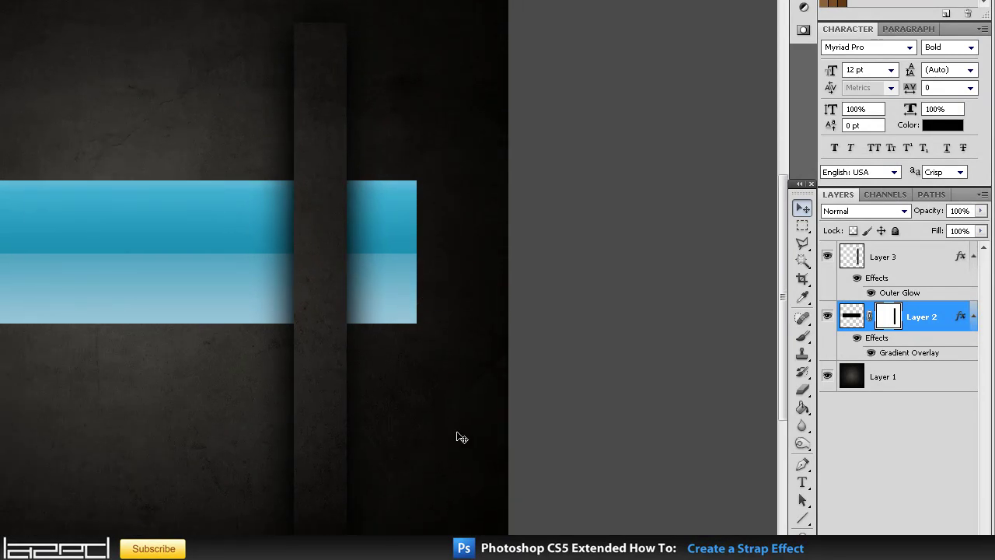
scroll(440, 392, "up", 2)
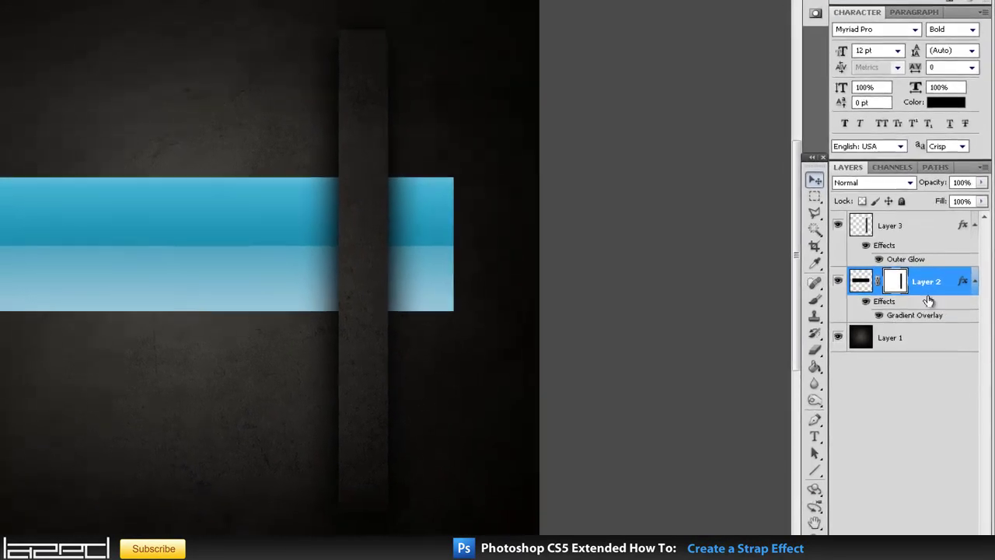
left_click(849, 257)
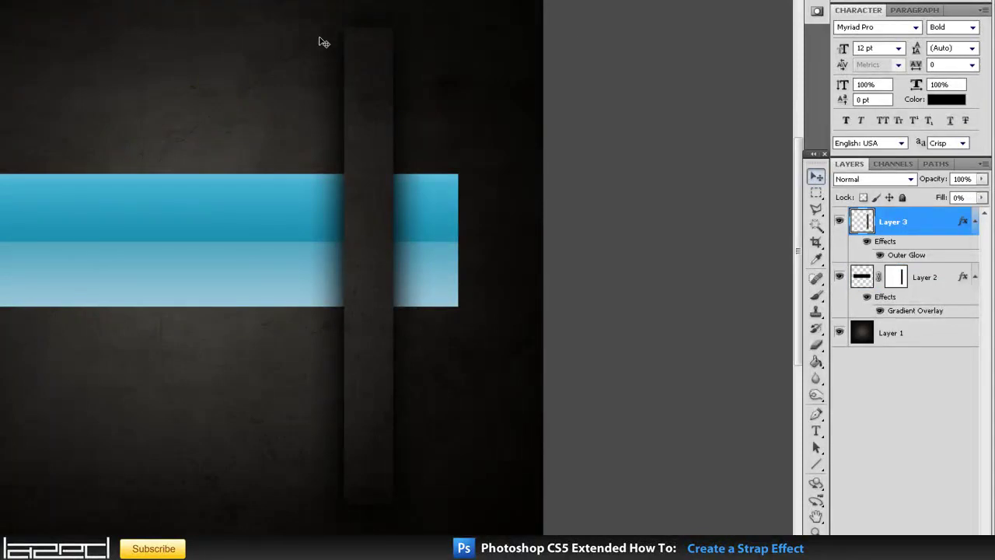
scroll(243, 154, "down", 3)
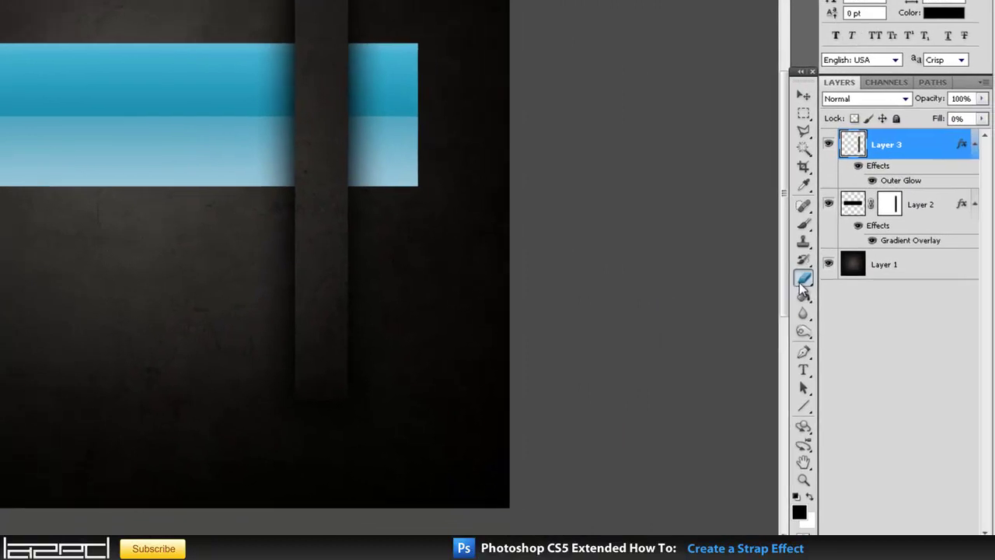
Erase the strap's bottom and top ends with a 160 px soft eraser so they fade out
left_click(940, 333)
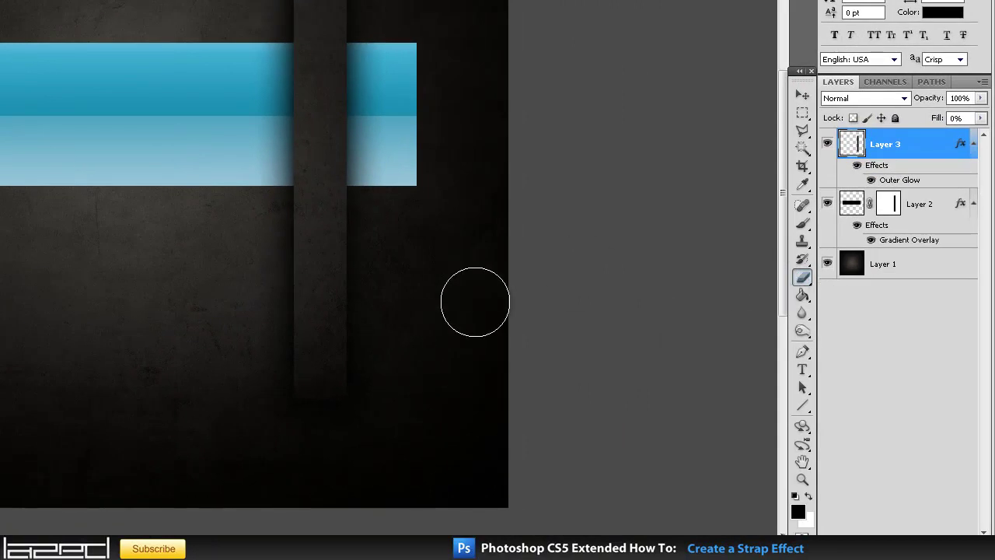
right_click(475, 303)
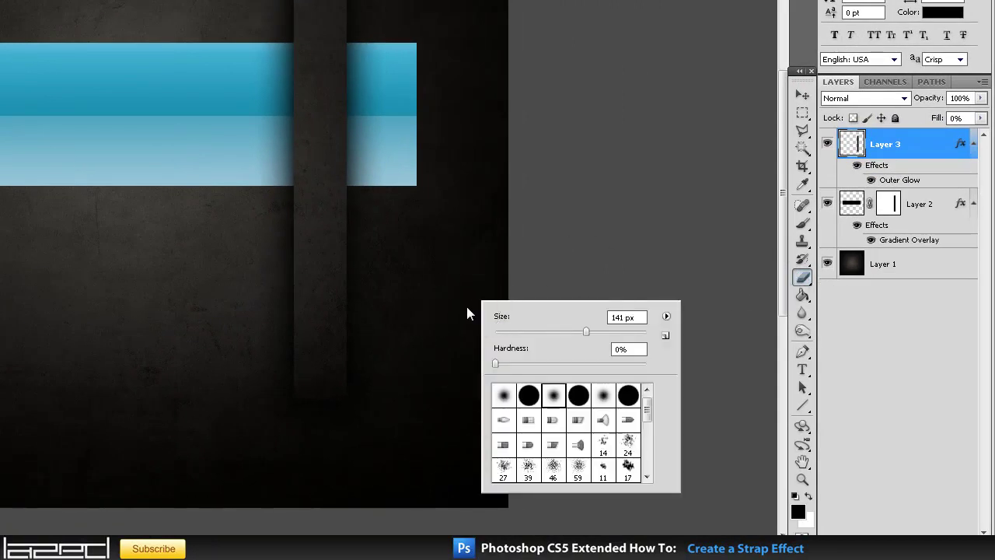
left_click(596, 331)
left_click(388, 423)
mouse_move(370, 423)
left_mouse_down()
mouse_move(145, 422)
mouse_move(321, 411)
mouse_move(326, 400)
mouse_move(255, 397)
mouse_move(359, 377)
mouse_move(194, 373)
mouse_move(446, 360)
mouse_move(160, 358)
mouse_move(318, 355)
left_mouse_up()
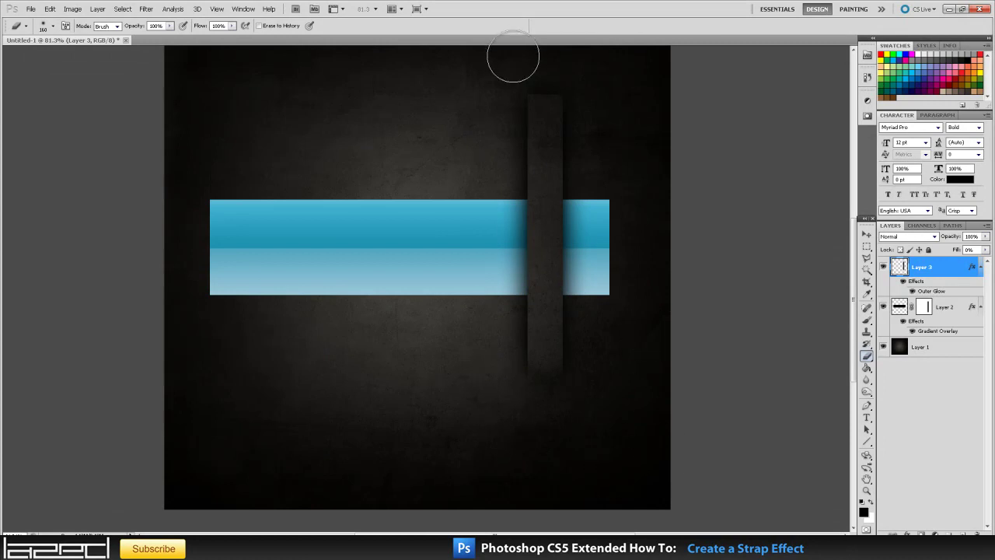
mouse_move(511, 49)
left_mouse_down()
mouse_move(507, 78)
mouse_move(620, 79)
mouse_move(478, 81)
mouse_move(551, 83)
left_mouse_up()
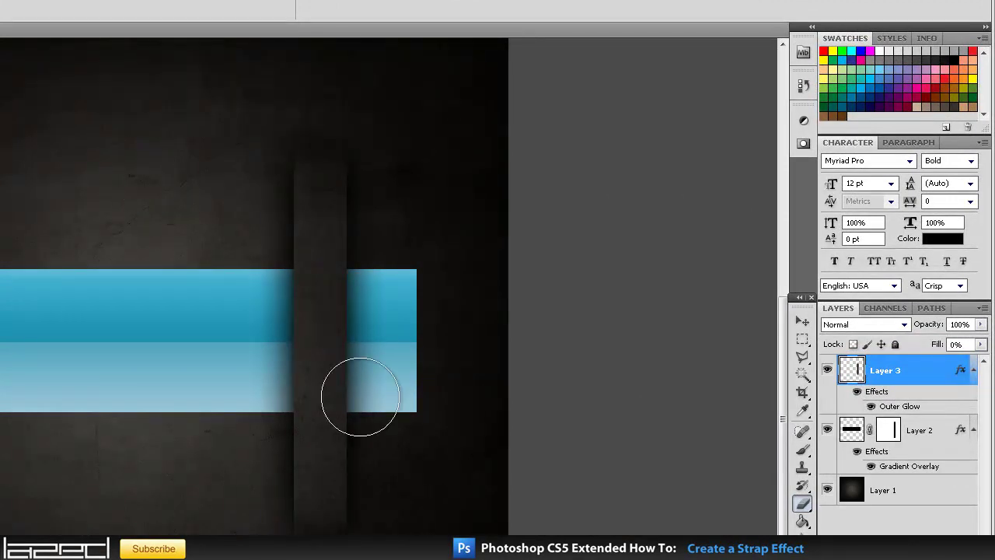
key("v")
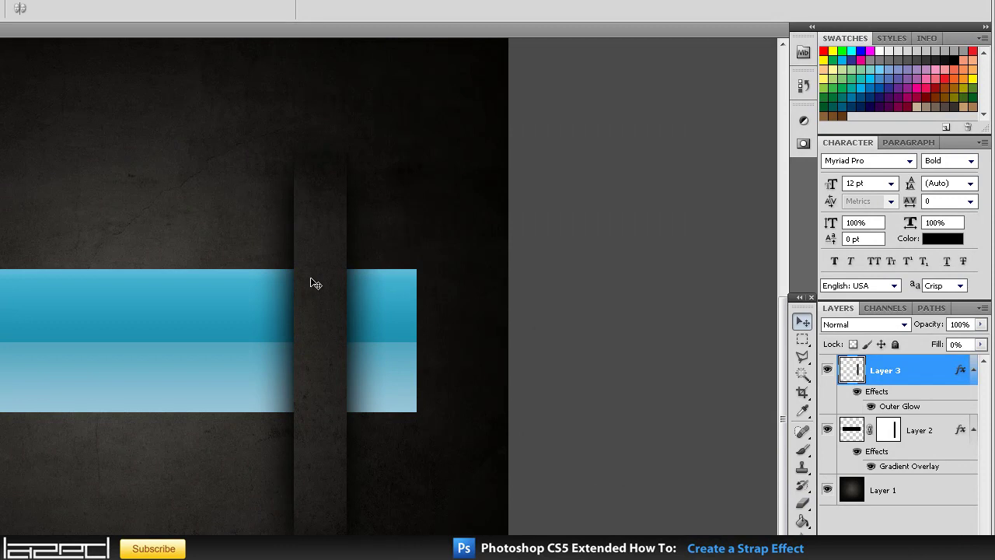
Try the Layer 3 strap further left across the bar, then back over the gap
scroll(226, 410, "up", 1)
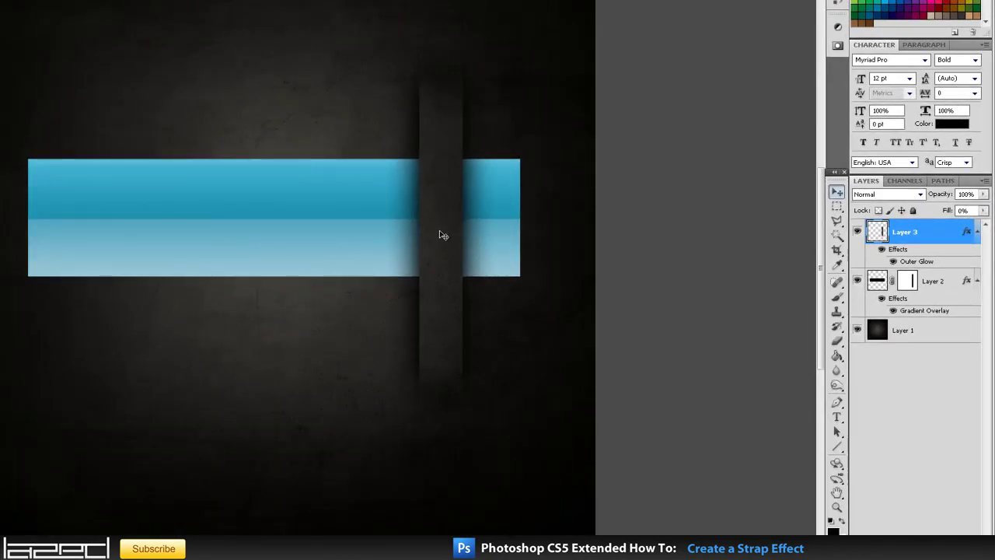
left_click_drag(439, 235, 345, 234)
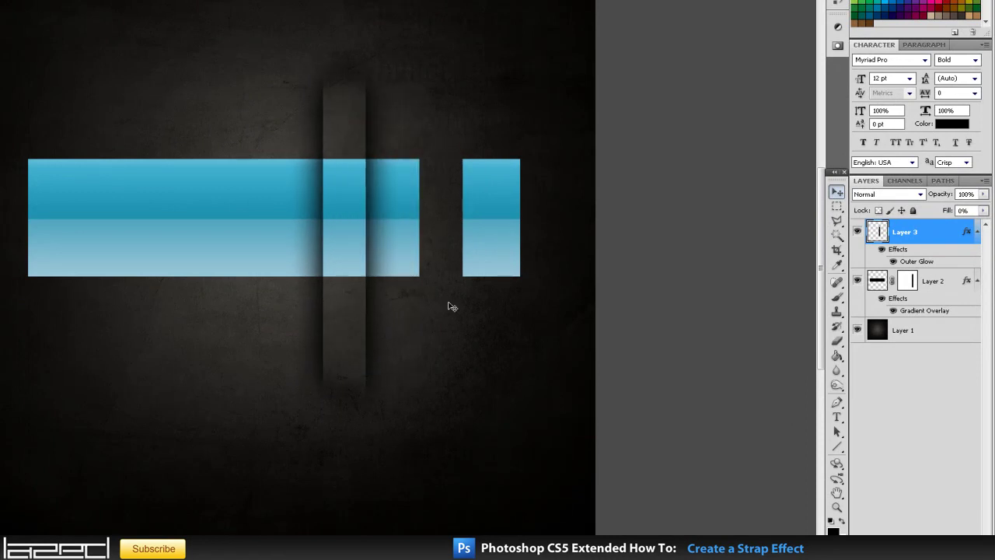
left_click_drag(337, 233, 435, 231)
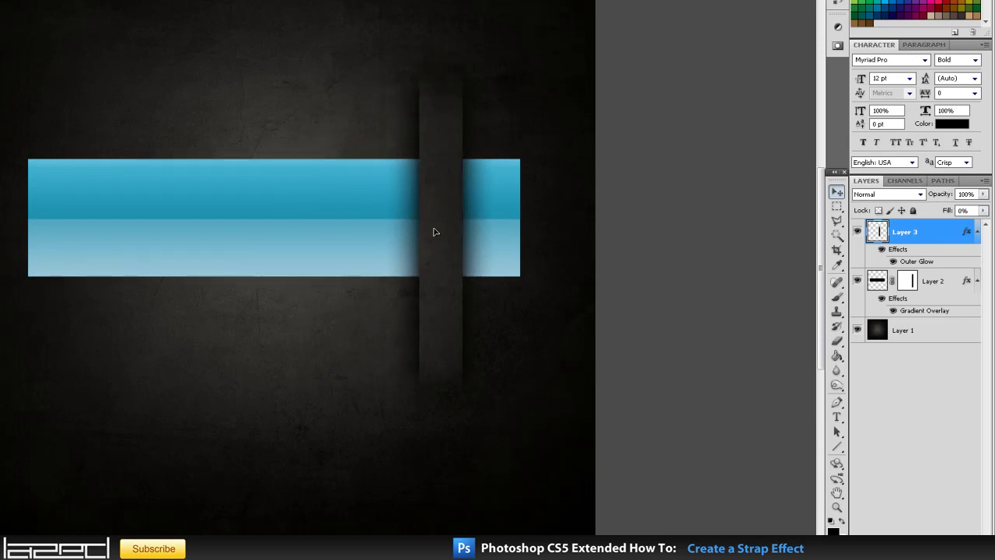
Shift the blue bar's gap left by moving Layer 2's mask
left_click(945, 284)
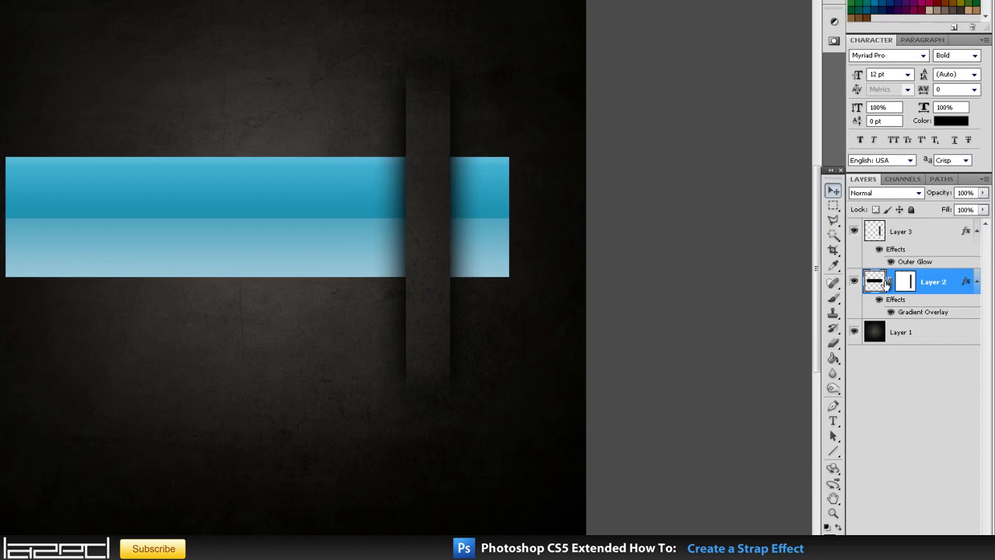
left_click(895, 286)
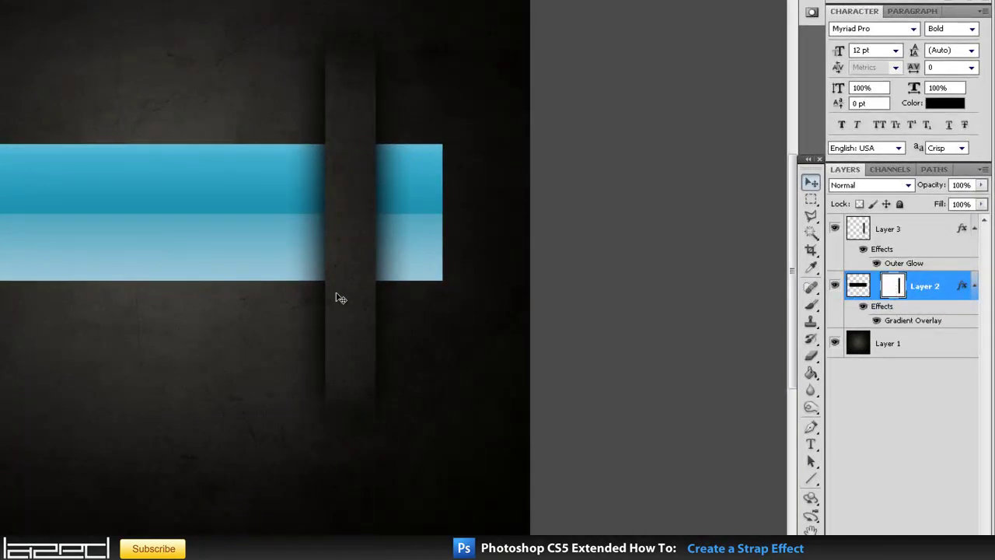
left_click_drag(357, 251, 262, 250)
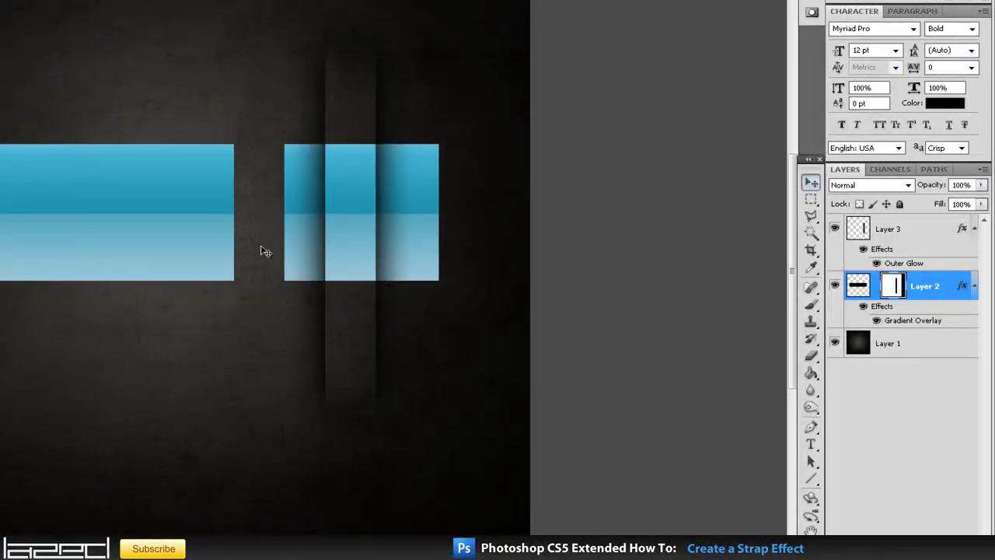
Reposition the Layer 3 strap well to the left across the blue bar
left_click(859, 228)
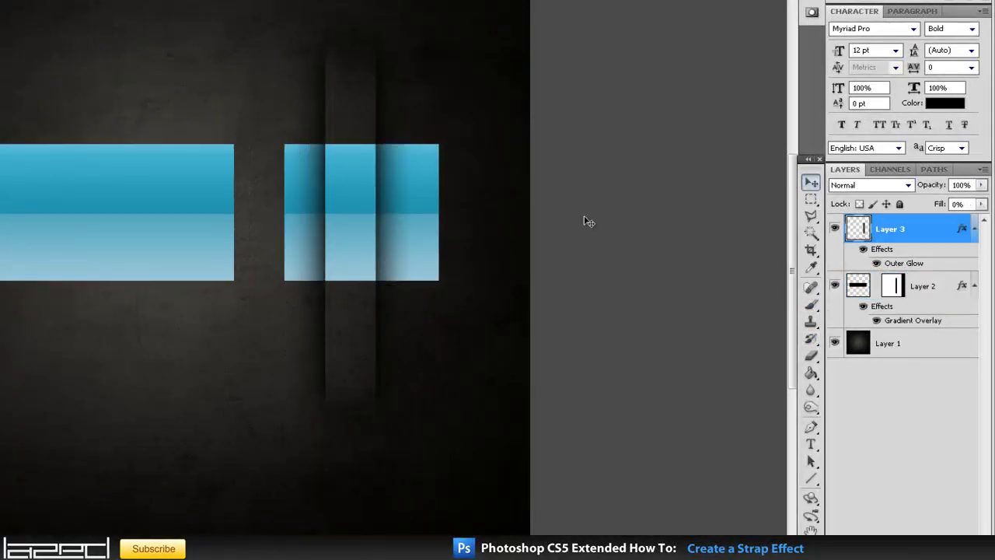
left_click_drag(338, 237, 265, 217)
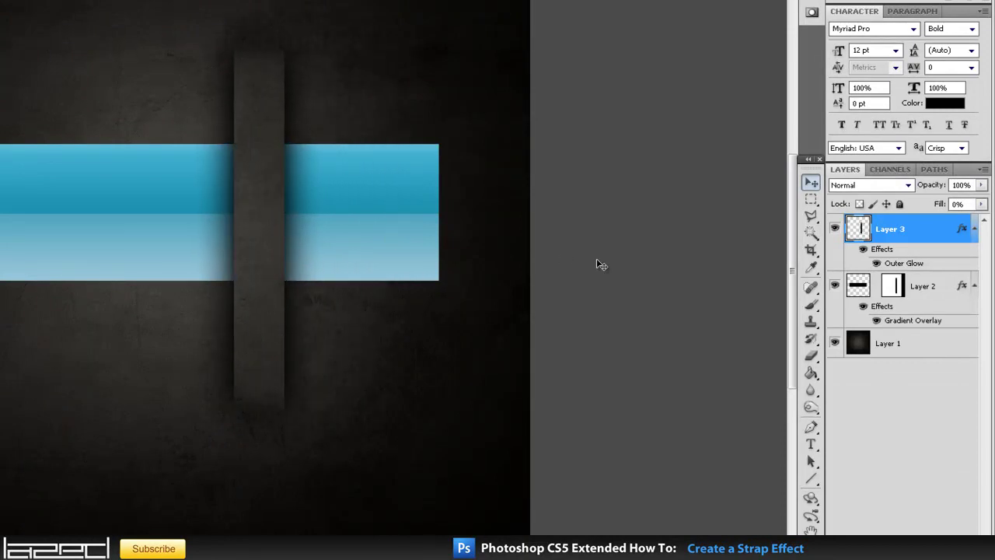
key("ctrl+alt+z")
key("ctrl+alt+z")
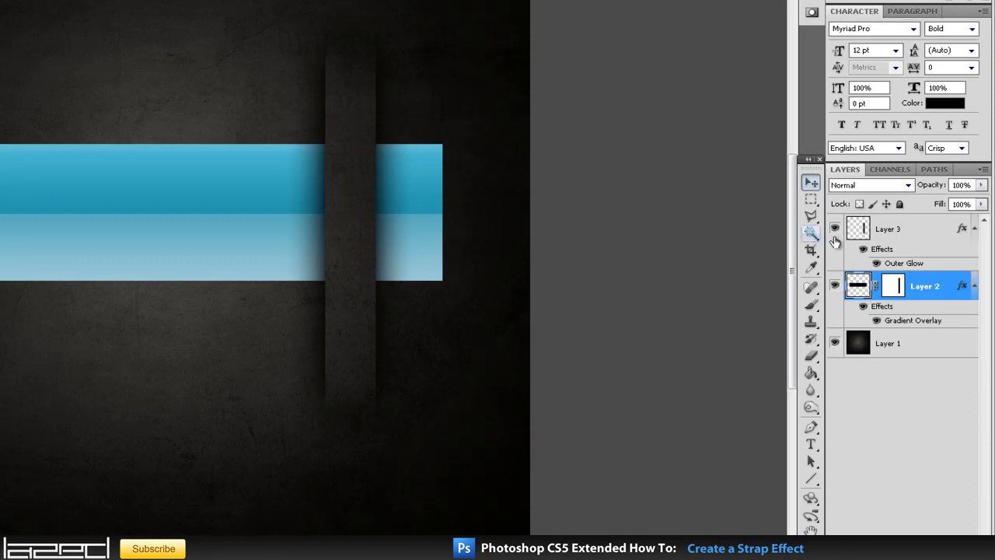
left_click(896, 237)
left_click_drag(348, 216, 191, 216)
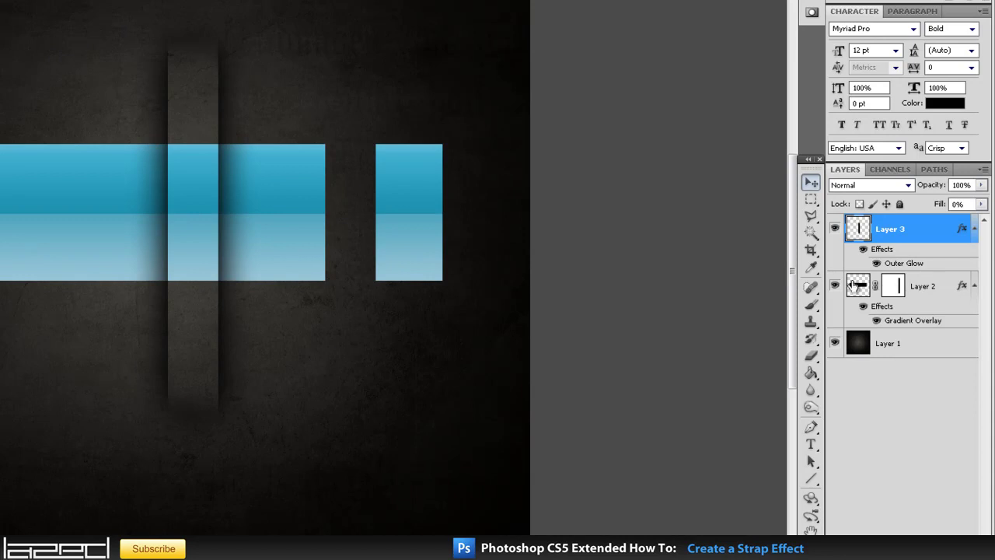
Paint white on Layer 2's mask with the brush to close the bar's gap
left_click(892, 289)
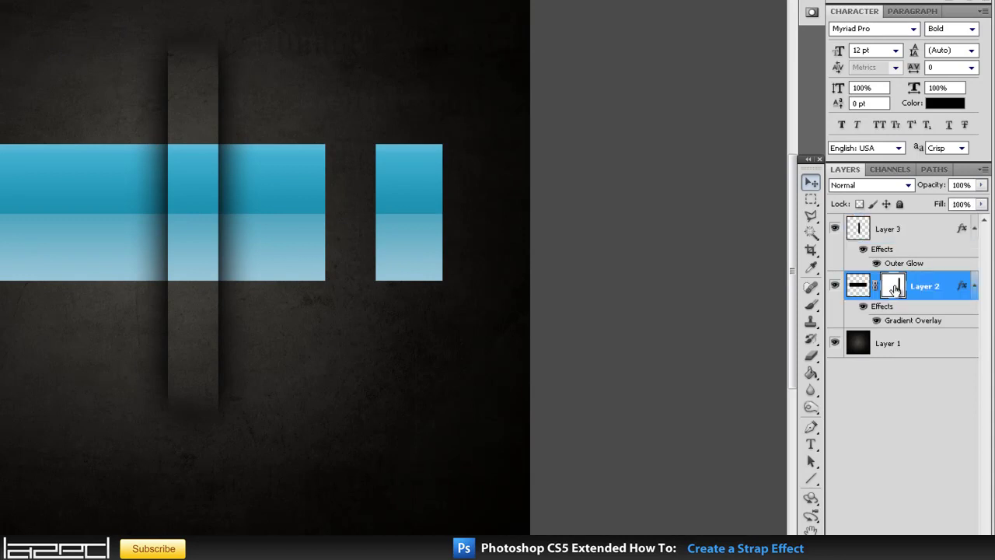
key("b")
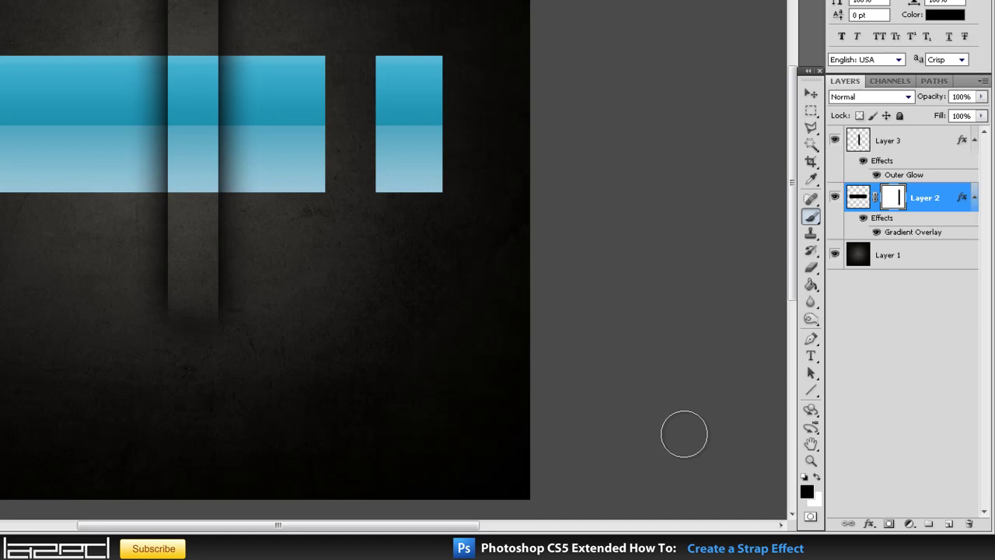
key("x")
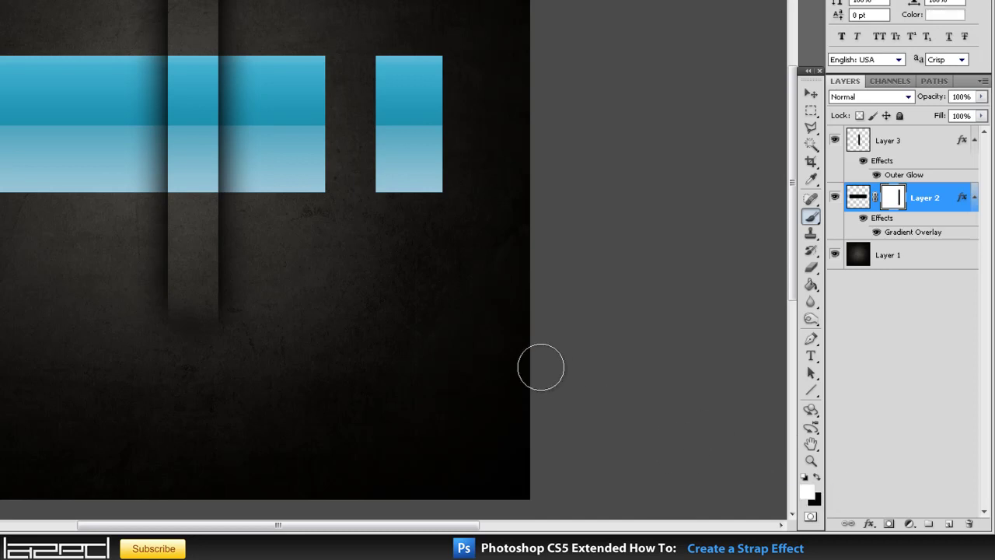
mouse_move(367, 7)
left_mouse_down()
mouse_move(352, 121)
mouse_move(348, 30)
mouse_move(355, 178)
left_mouse_up()
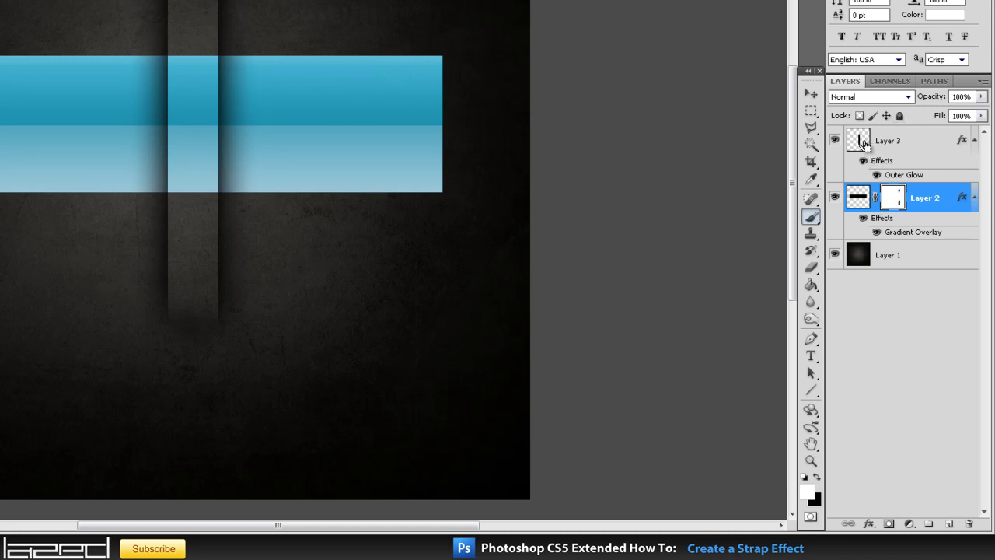
Paint black on Layer 2's mask inside the Layer 3 strap's selection so the strap sits on top
left_click(861, 142, "ctrl")
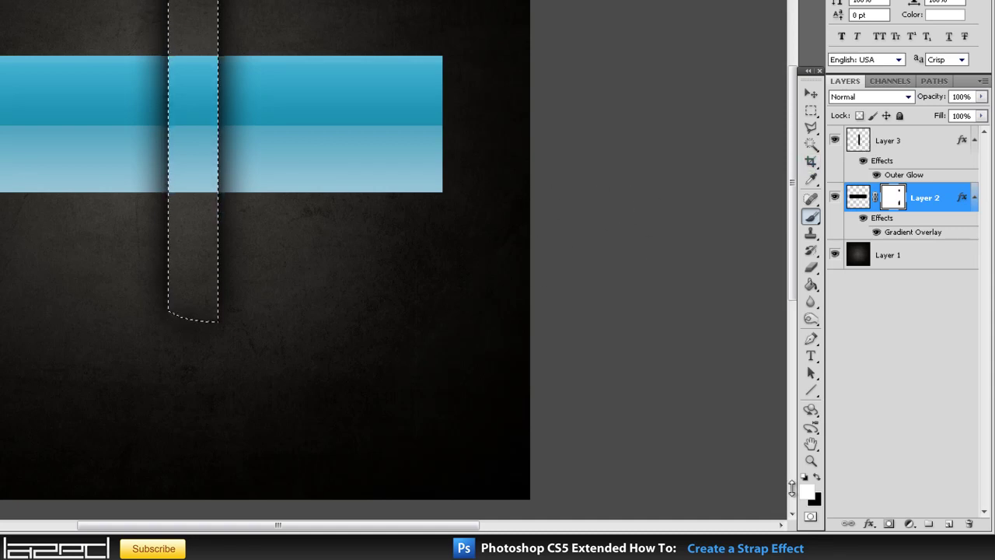
key("x")
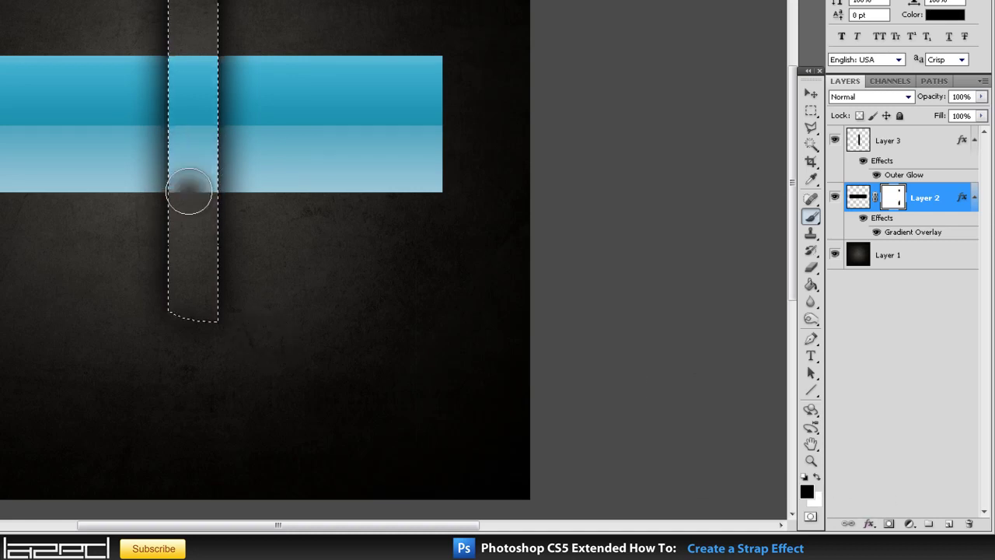
mouse_move(189, 191)
left_mouse_down()
mouse_move(179, 109)
mouse_move(178, 162)
mouse_move(220, 210)
left_mouse_up()
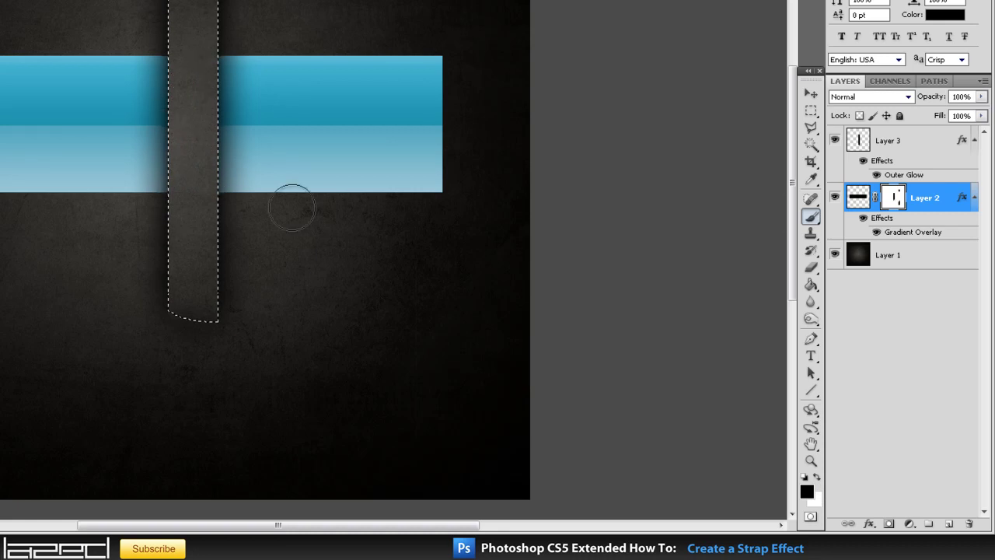
key("ctrl+d")
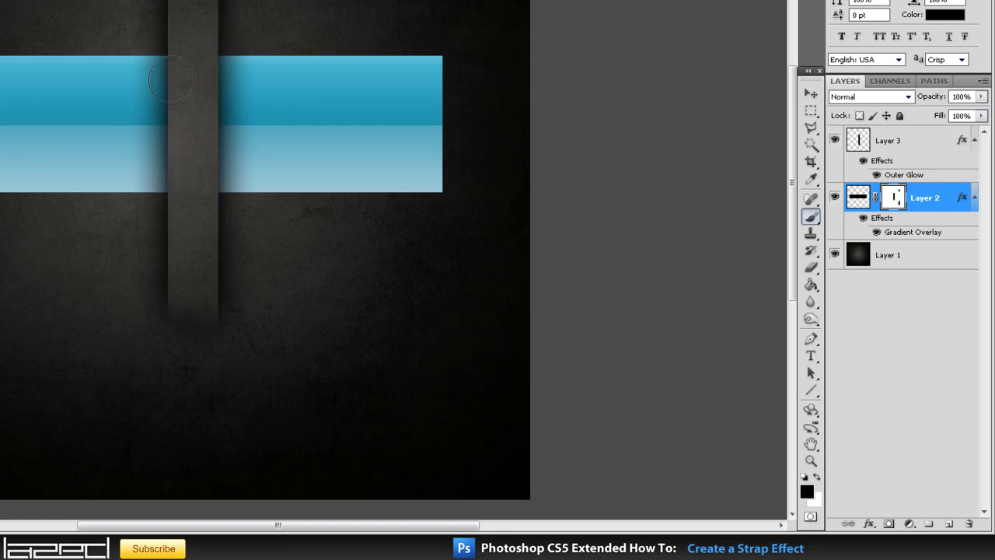
Duplicate the strap layer as Layer 3 copy for a second strap
left_click(901, 143)
right_click(862, 137)
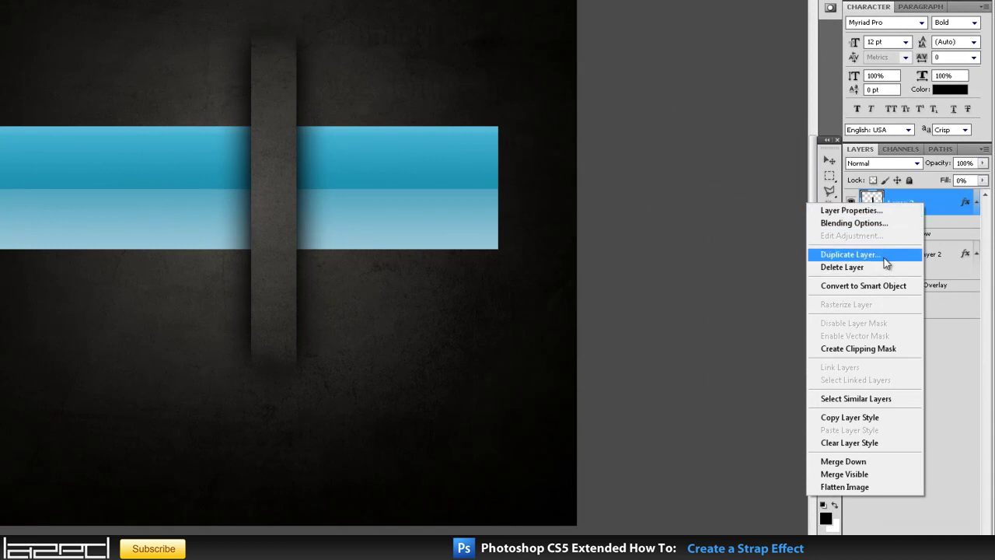
left_click(850, 255)
left_click(468, 77)
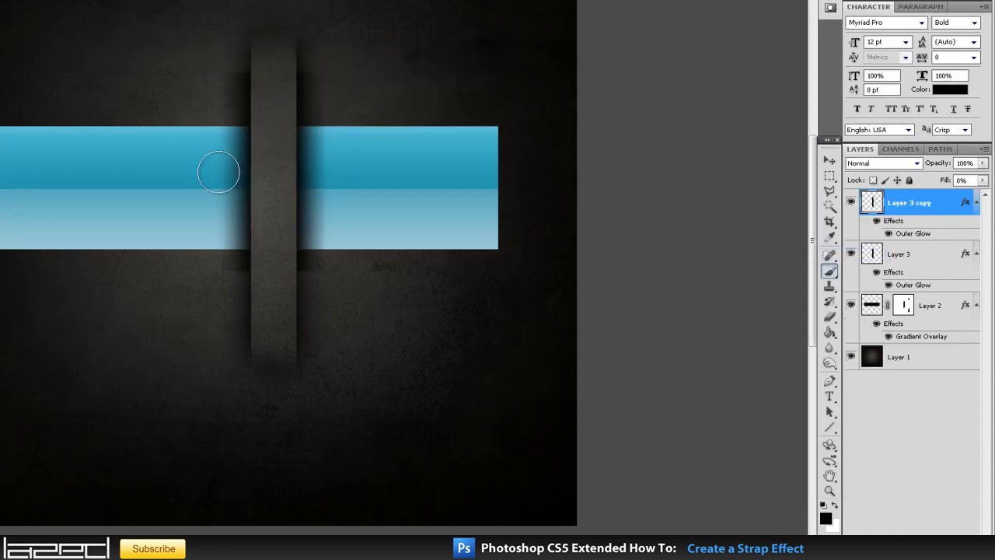
key("v")
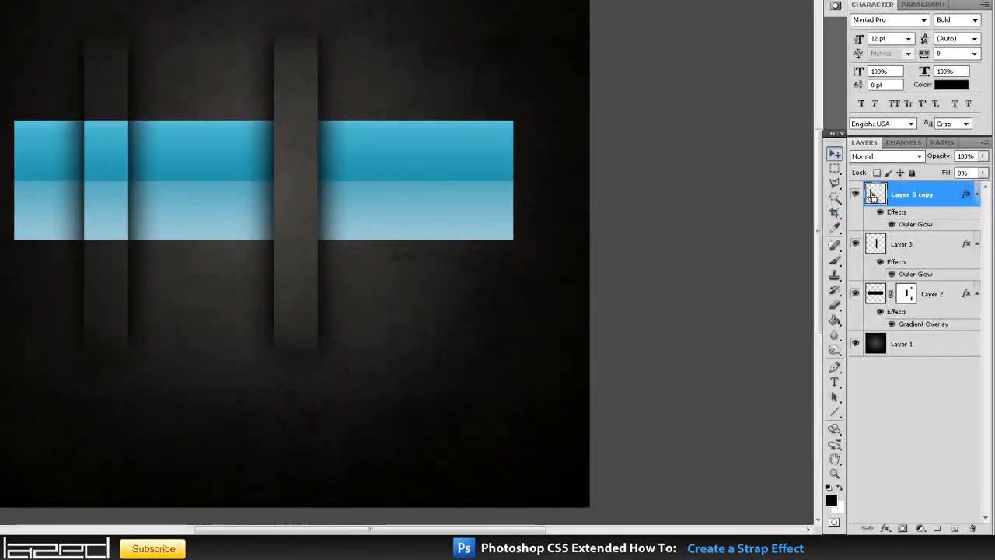
Hide the blue bar under Layer 3 copy by painting black on Layer 2's mask within its selection
left_click(872, 195, "ctrl")
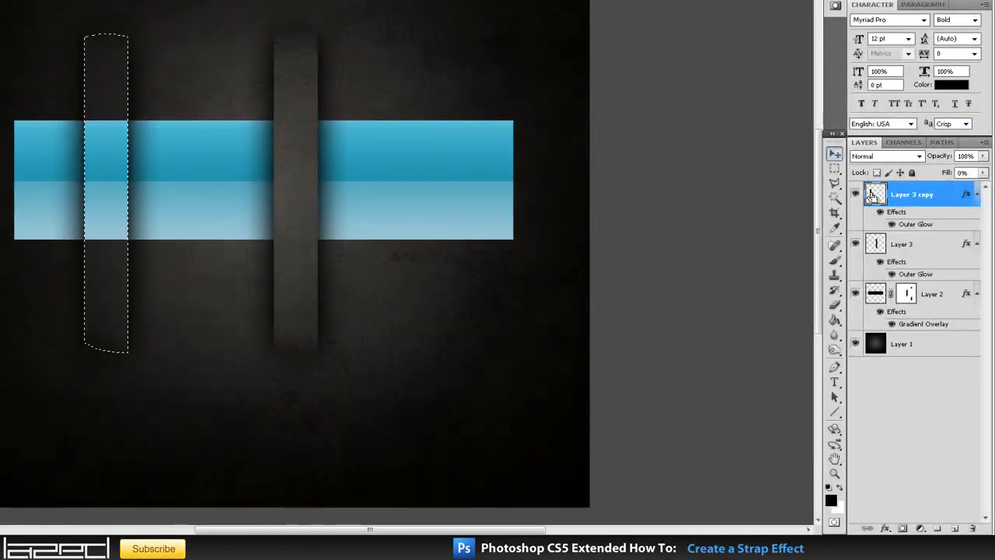
key("b")
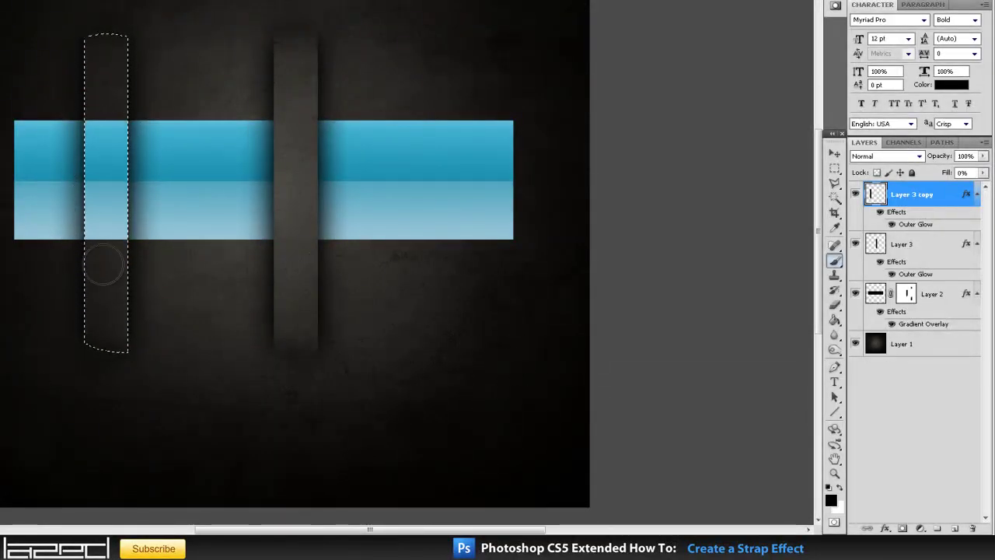
key("x")
key("x")
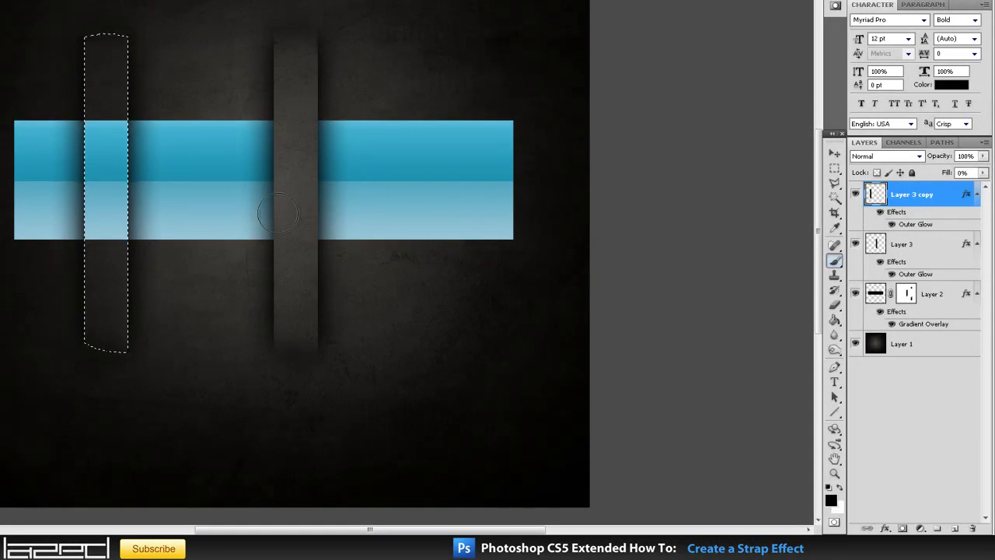
left_click(908, 297)
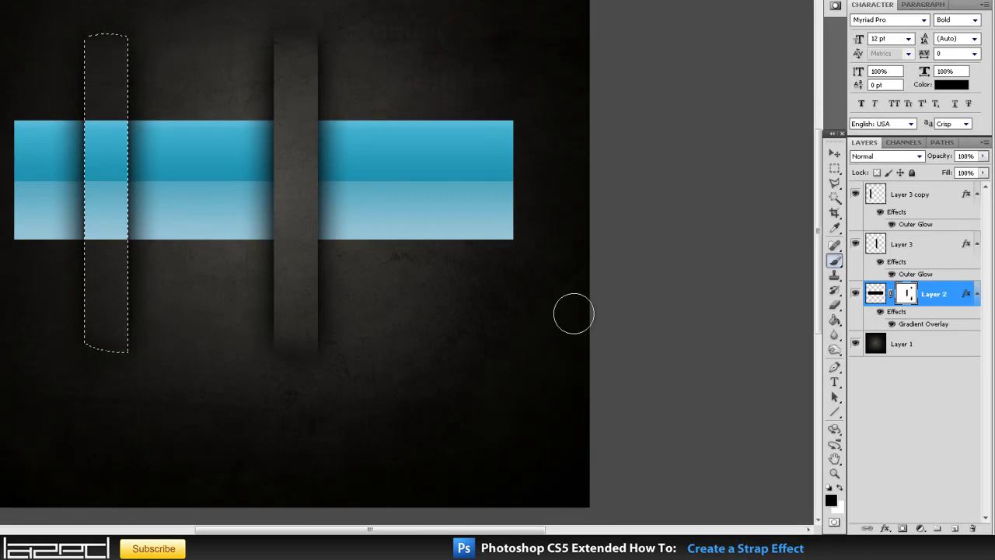
left_click_drag(117, 257, 112, 62)
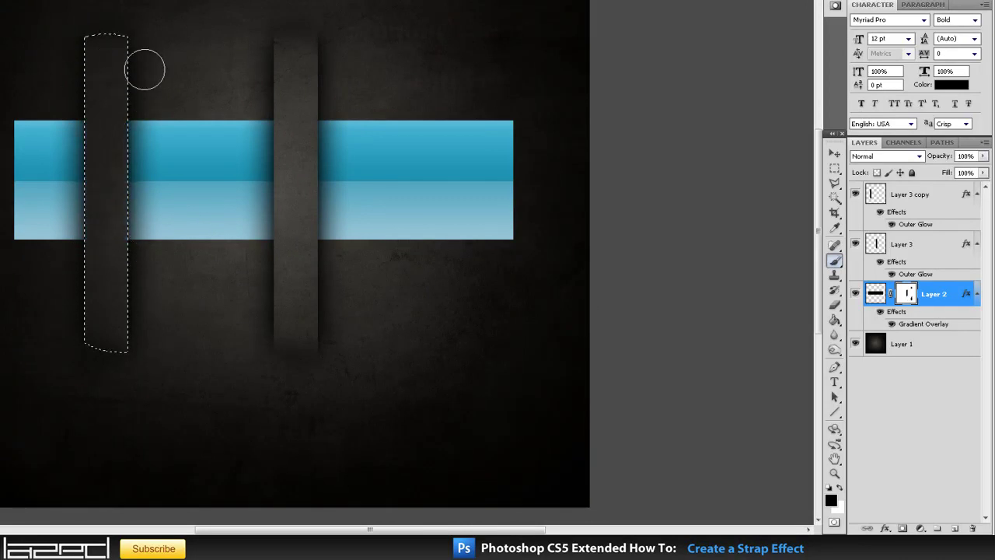
key("ctrl+d")
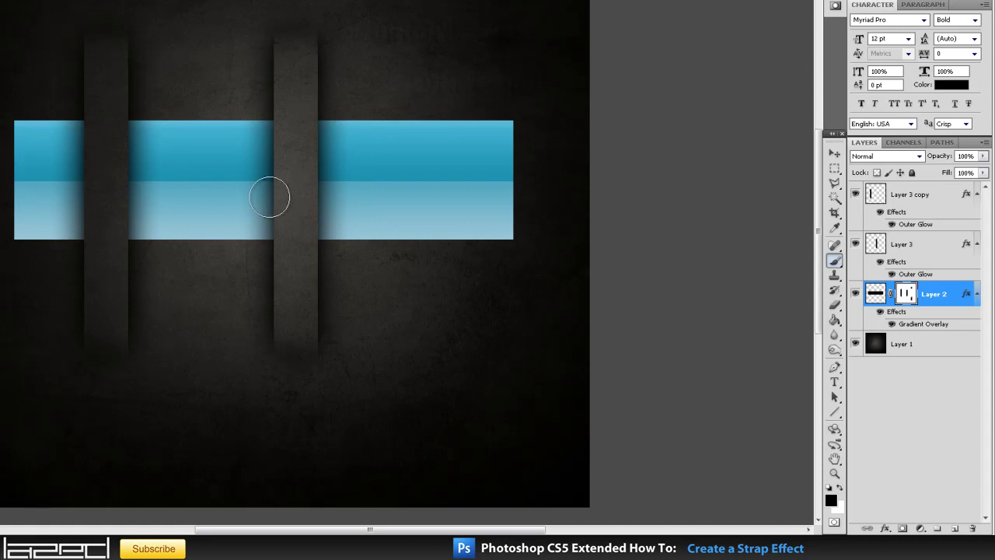
key("ctrl+0")
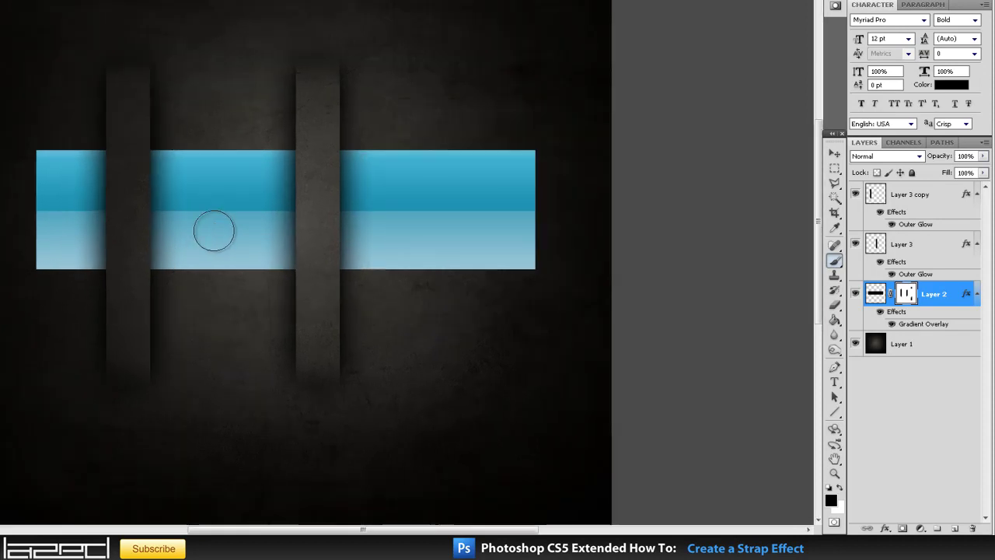